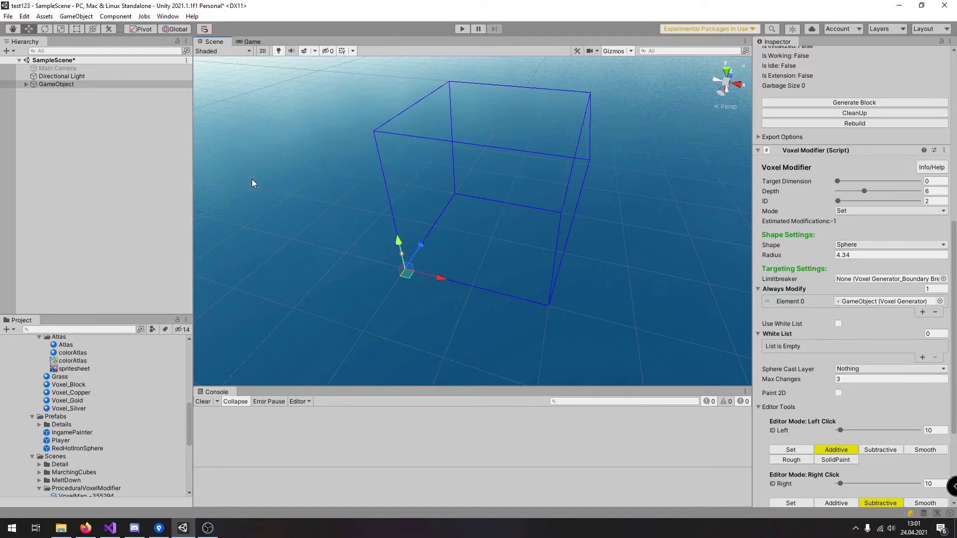
Fill the voxel volume with a rock-textured block using Generate Block on the Voxel Generator.
{"action": "left_click", "coordinate": [815, 103]}
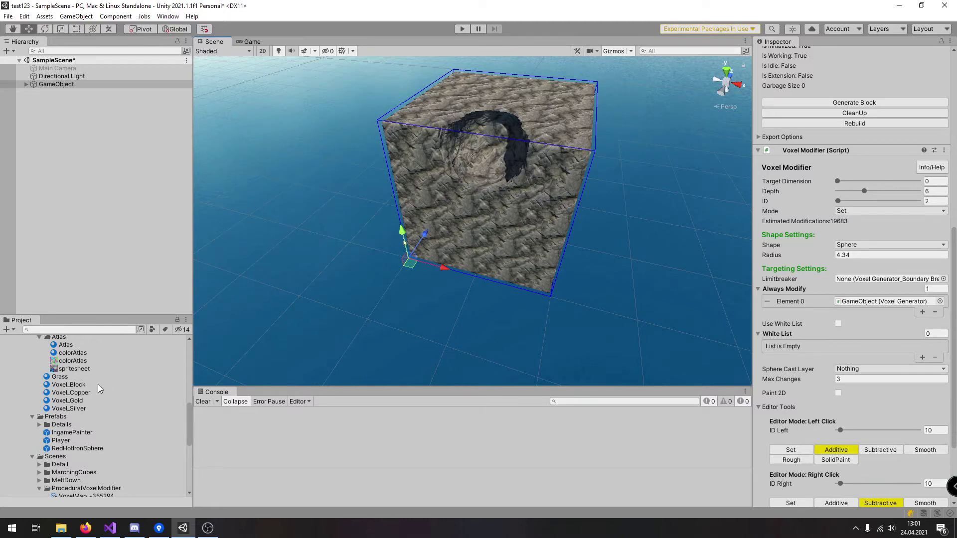
Drag the Player prefab into the scene and orbit to view the cube from above.
{"action": "left_click_drag", "start_coordinate": [58, 441], "coordinate": [125, 277]}
{"action": "left_click_drag", "start_coordinate": [91, 190], "coordinate": [78, 170]}
{"action": "left_click_drag", "start_coordinate": [279, 209], "coordinate": [376, 251], "text": "alt"}
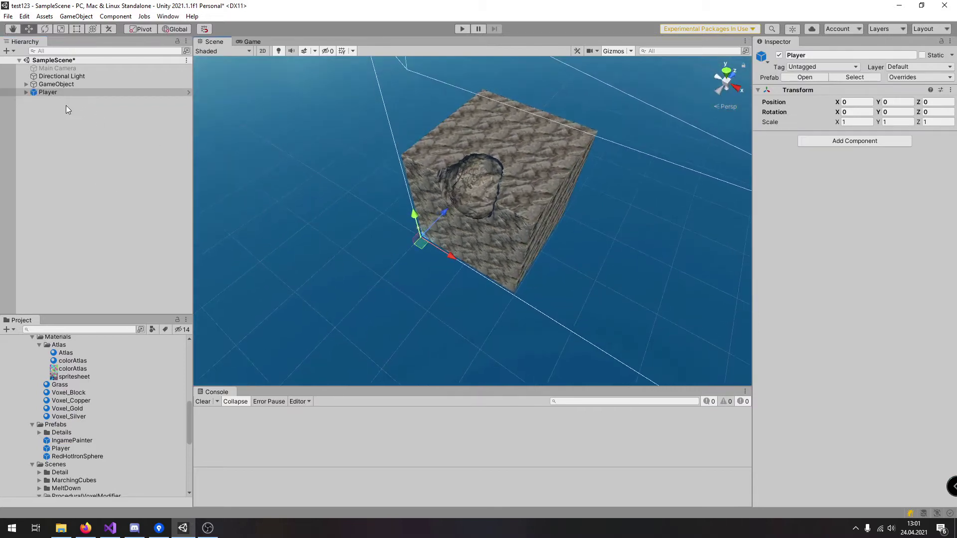
Expand Player and inspect FPSController and Canvas, previewing the mode panel in the Game view.
{"action": "left_click", "coordinate": [27, 93]}
{"action": "left_click", "coordinate": [55, 100]}
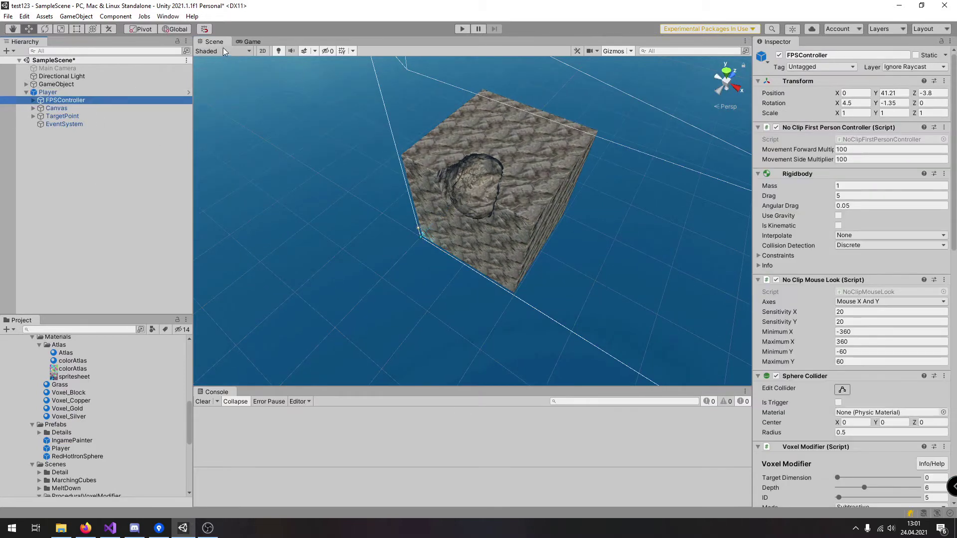
{"action": "left_click", "coordinate": [250, 42]}
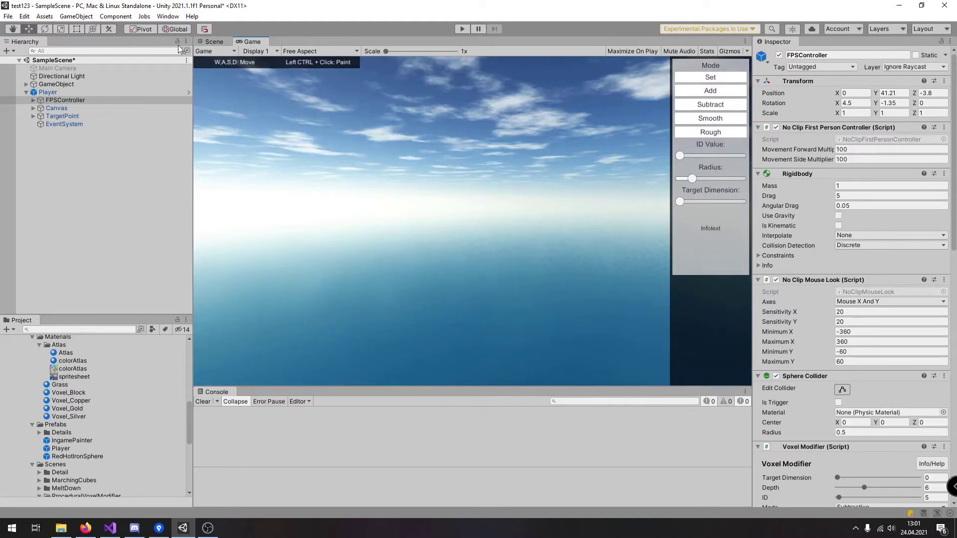
{"action": "left_click", "coordinate": [212, 42]}
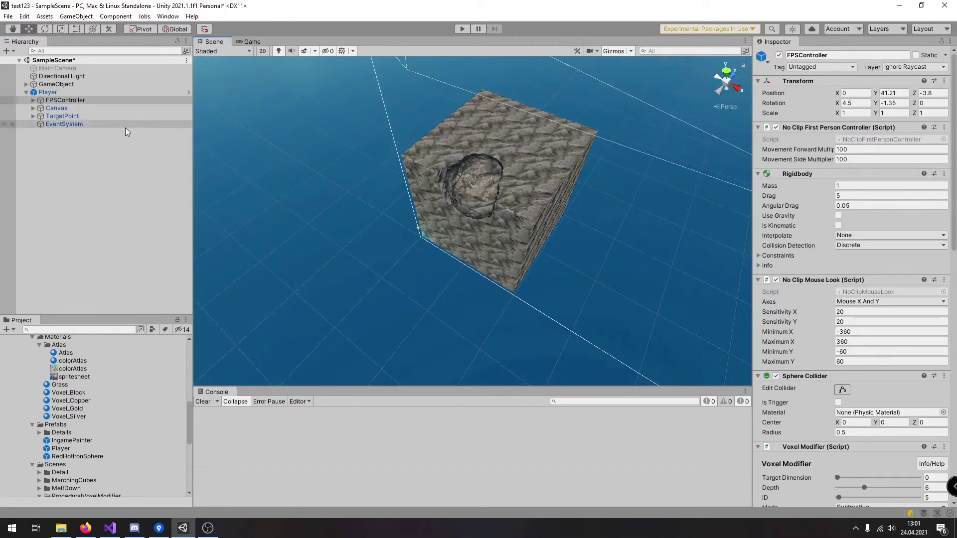
{"action": "left_click", "coordinate": [100, 108]}
{"action": "left_click", "coordinate": [249, 42]}
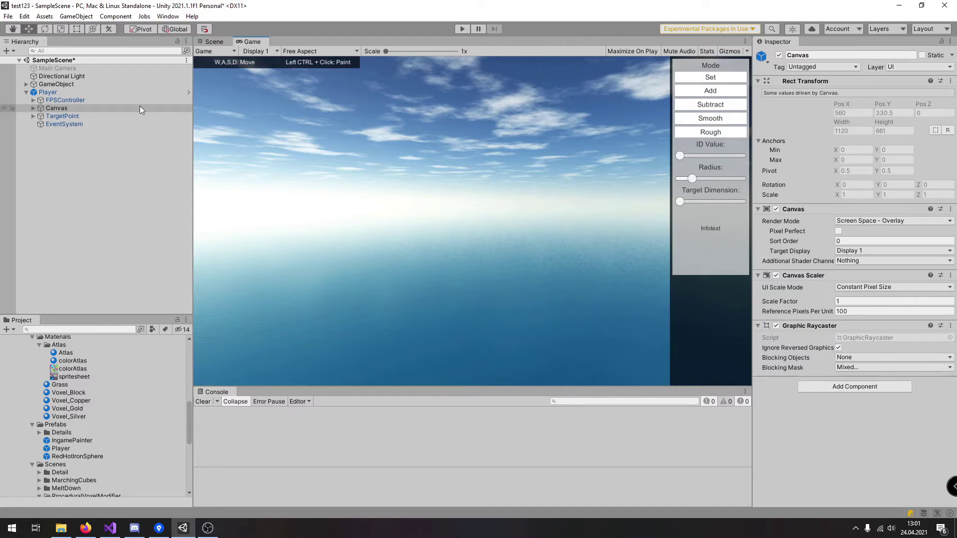
Inspect the TargetPoint object and return to the Scene view.
{"action": "left_click", "coordinate": [69, 117]}
{"action": "left_click", "coordinate": [216, 43]}
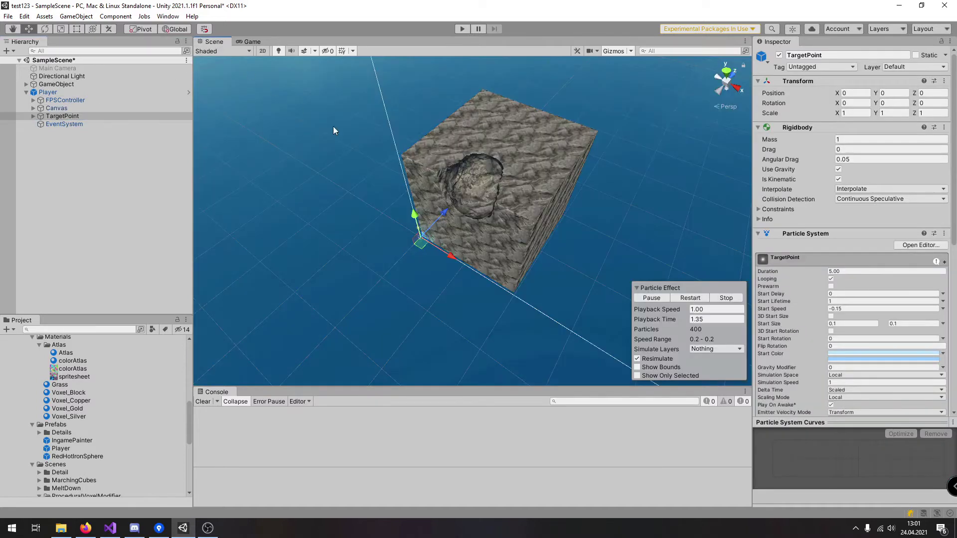
{"action": "scroll", "coordinate": [821, 258], "scroll_direction": "down", "scroll_amount": 10}
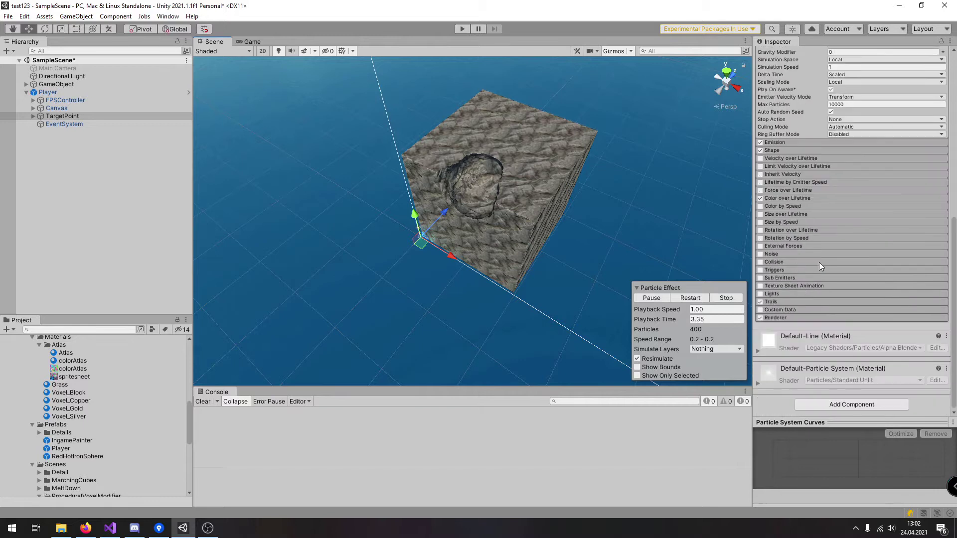
{"action": "scroll", "coordinate": [819, 259], "scroll_direction": "up", "scroll_amount": 8}
{"action": "scroll", "coordinate": [819, 258], "scroll_direction": "up", "scroll_amount": 2}
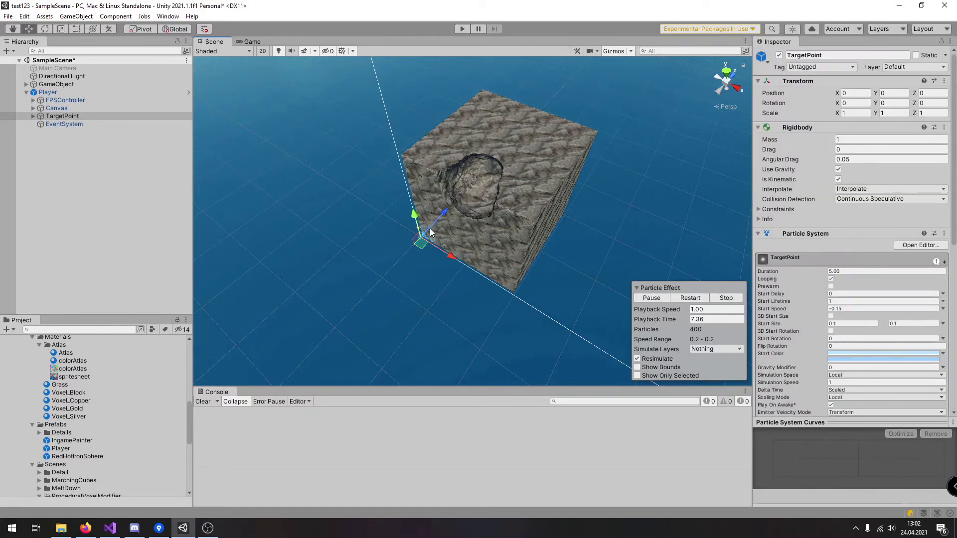
Inspect EventSystem, then expand FPSController and focus its Movement Side Multiplier value.
{"action": "left_click", "coordinate": [85, 125]}
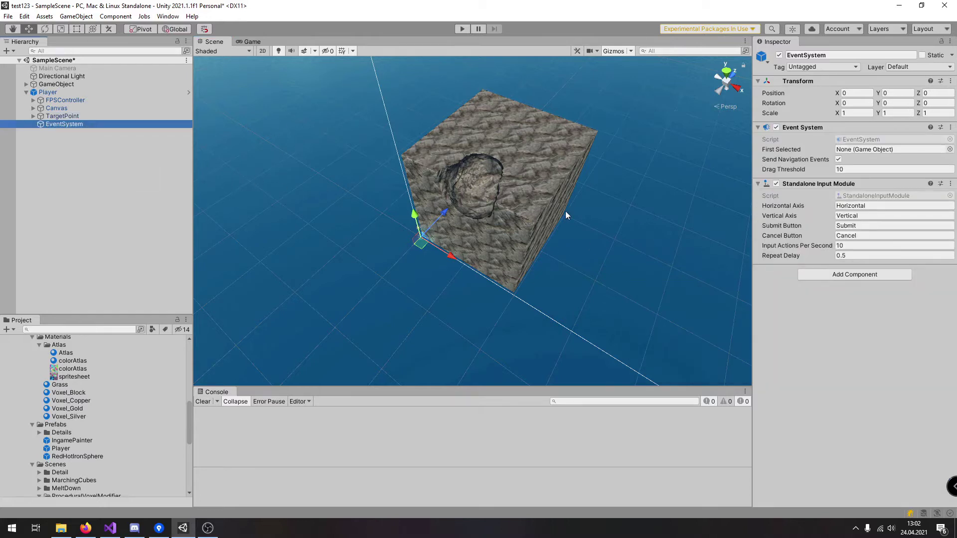
{"action": "left_click", "coordinate": [62, 101]}
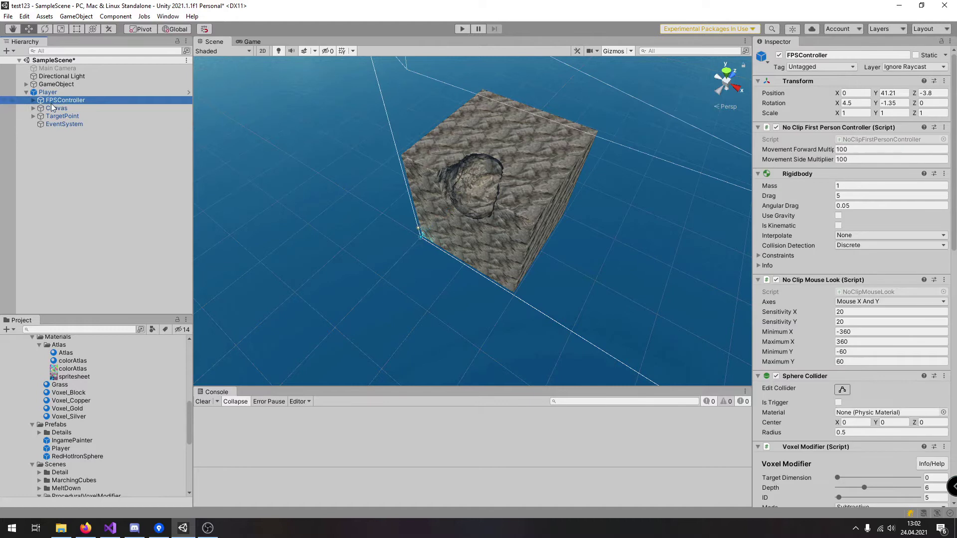
{"action": "left_click", "coordinate": [33, 100]}
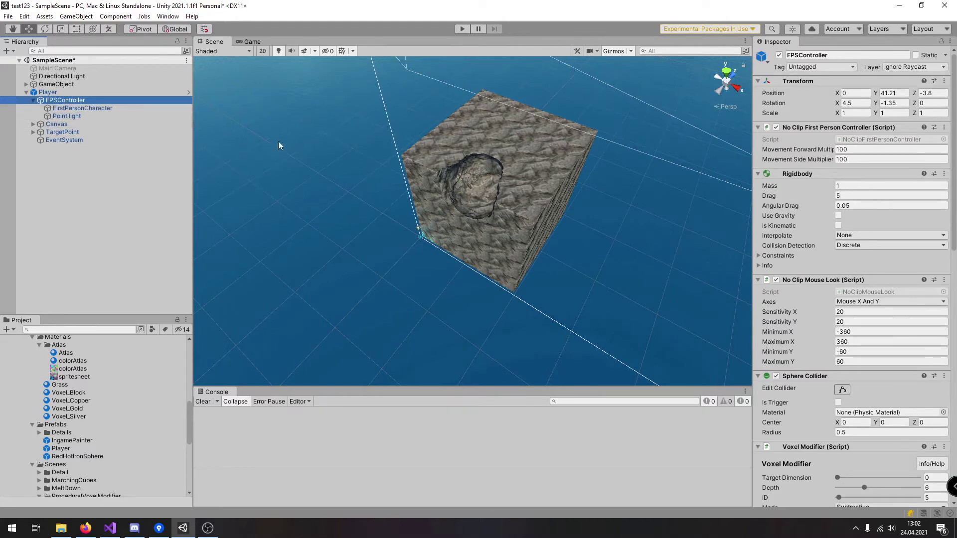
{"action": "left_click", "coordinate": [788, 159]}
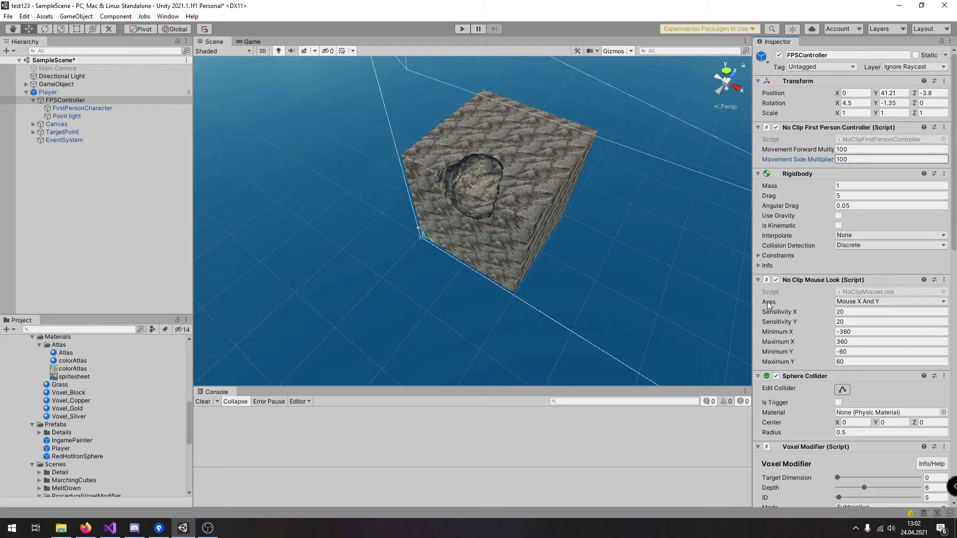
Ping the MouseToVoxel script from FPSController's Inspector, then enter Play mode.
{"action": "scroll", "coordinate": [882, 274], "scroll_direction": "down", "scroll_amount": 10}
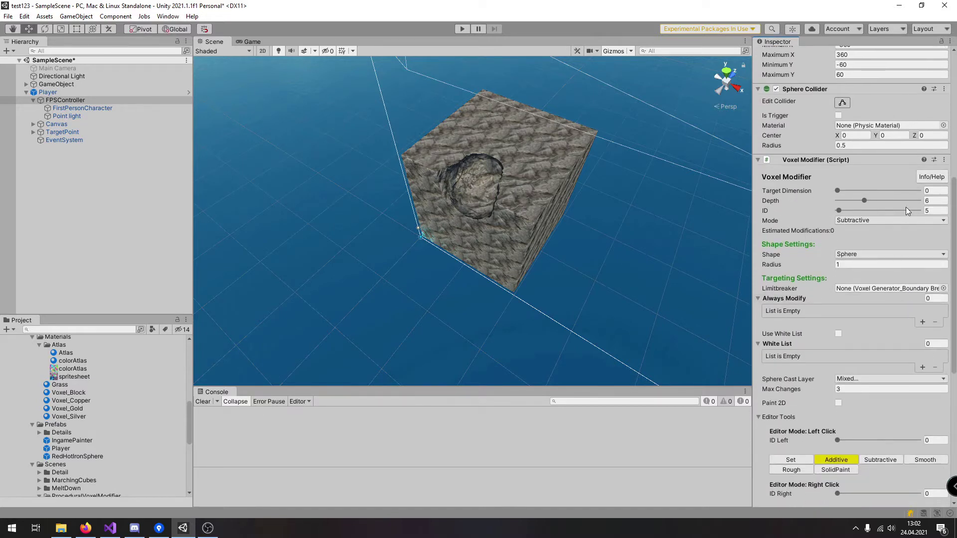
{"action": "scroll", "coordinate": [944, 220], "scroll_direction": "down", "scroll_amount": 10}
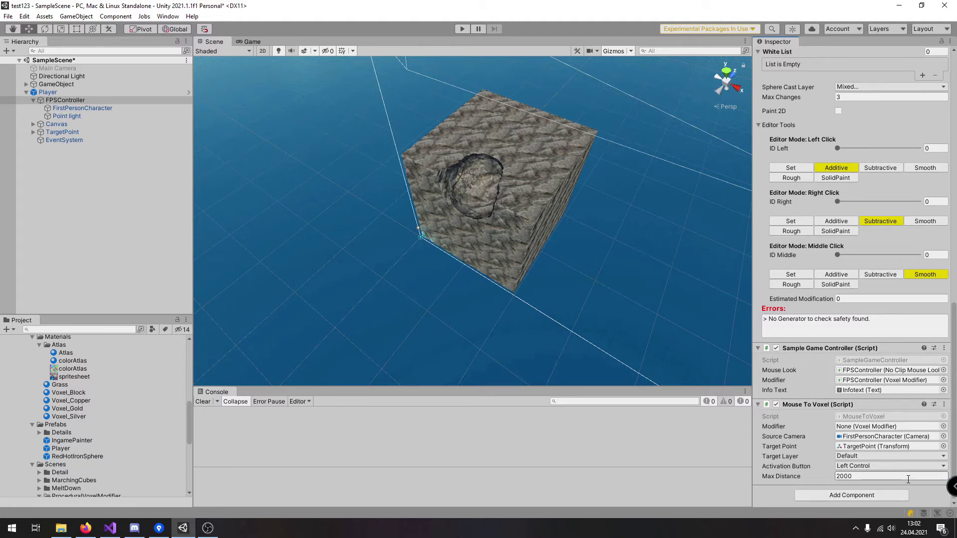
{"action": "left_click", "coordinate": [876, 418]}
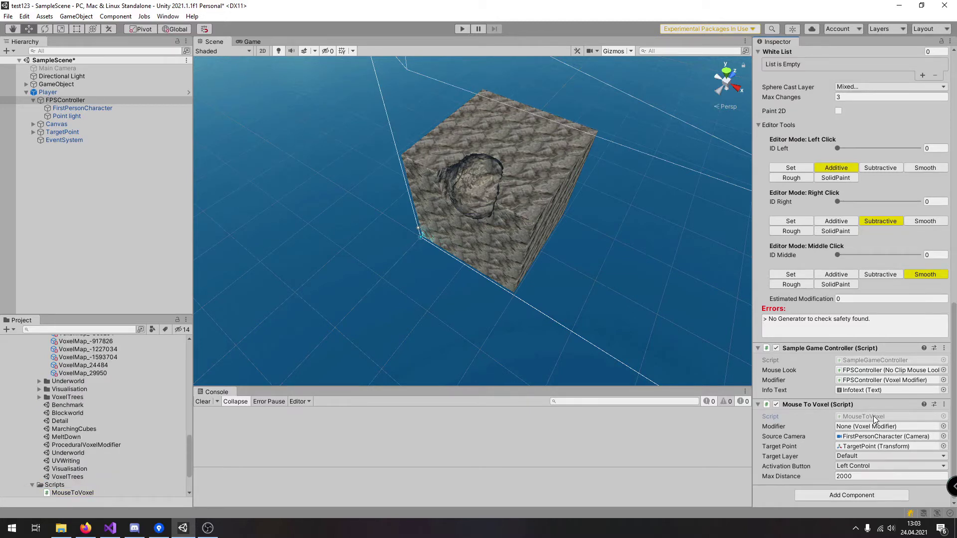
{"action": "left_click", "coordinate": [456, 30]}
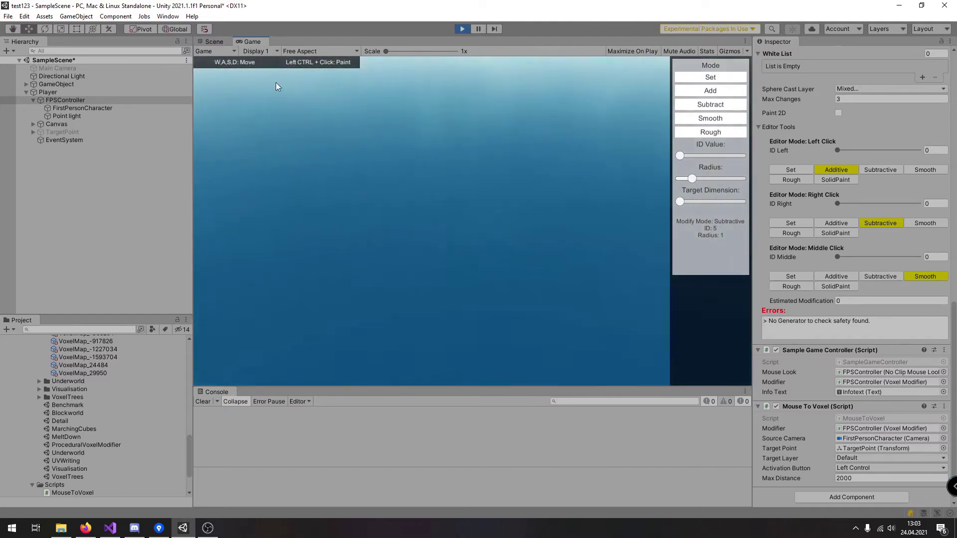
While playing, select GameObject and generate the rocky voxel block at runtime.
{"action": "left_click", "coordinate": [86, 83]}
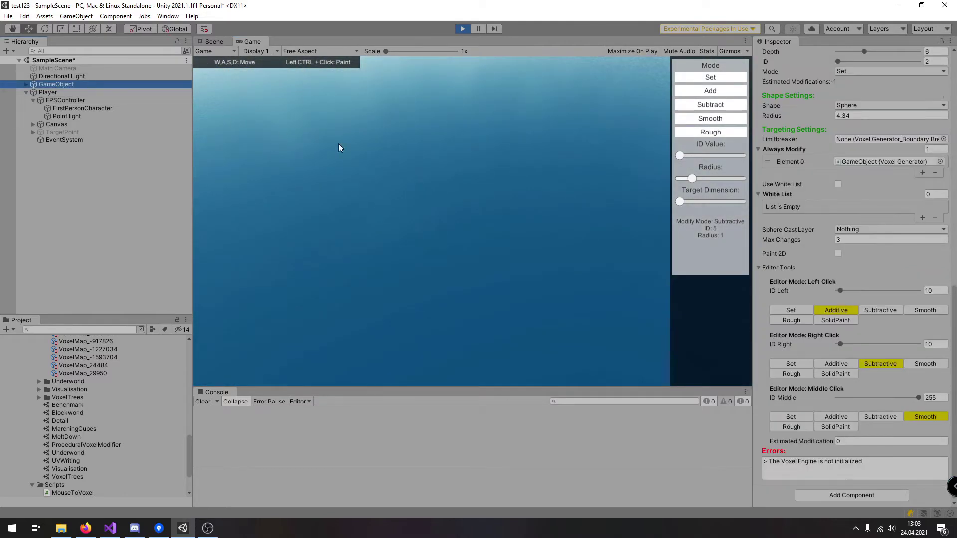
{"action": "scroll", "coordinate": [818, 288], "scroll_direction": "up", "scroll_amount": 10}
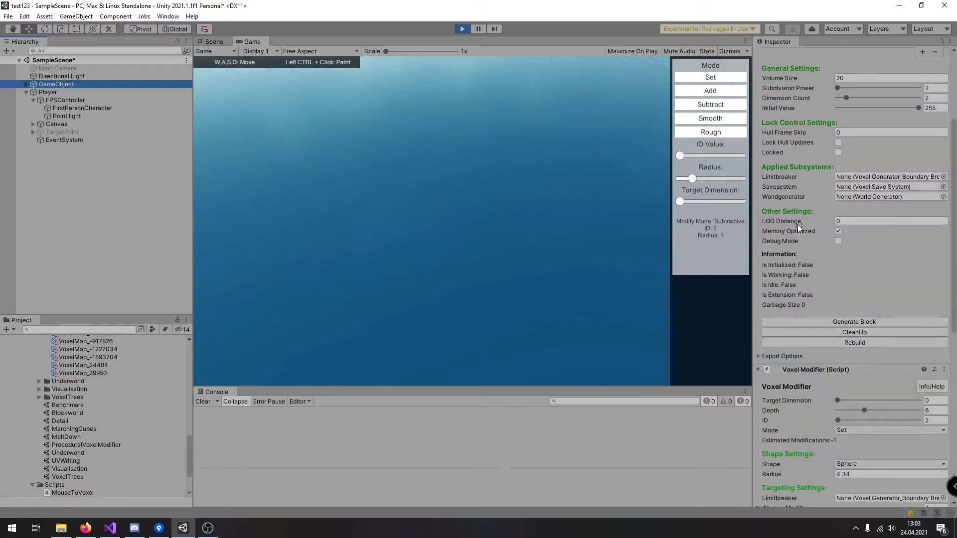
{"action": "scroll", "coordinate": [798, 224], "scroll_direction": "up", "scroll_amount": 4}
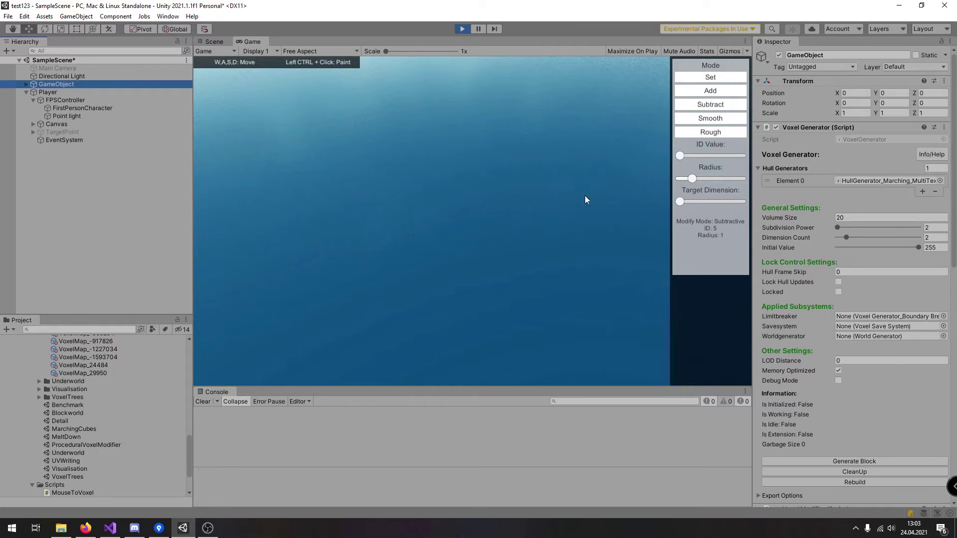
{"action": "left_click", "coordinate": [852, 460]}
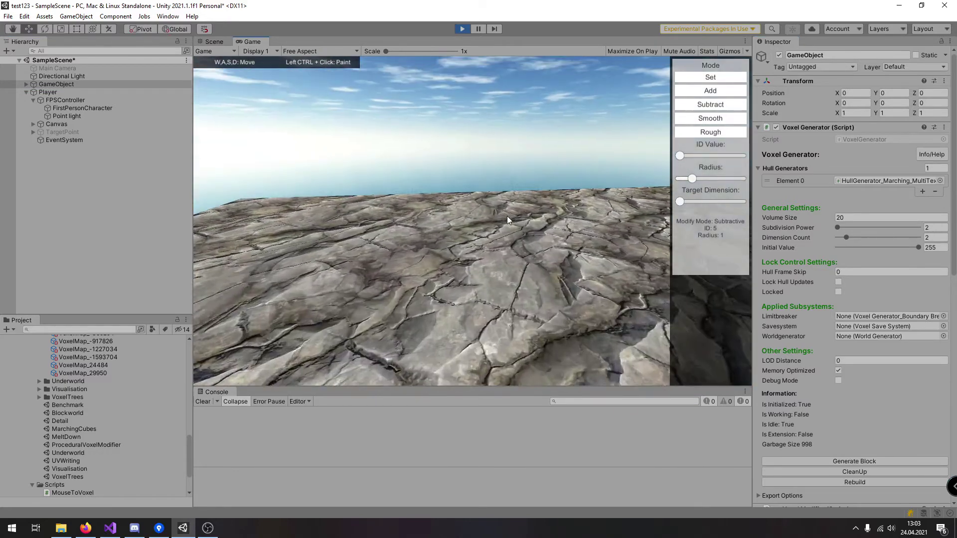
Dig craters into the terrain, changing the digging radius to about 2.15, then 0.84.
{"action": "key", "text": "s"}
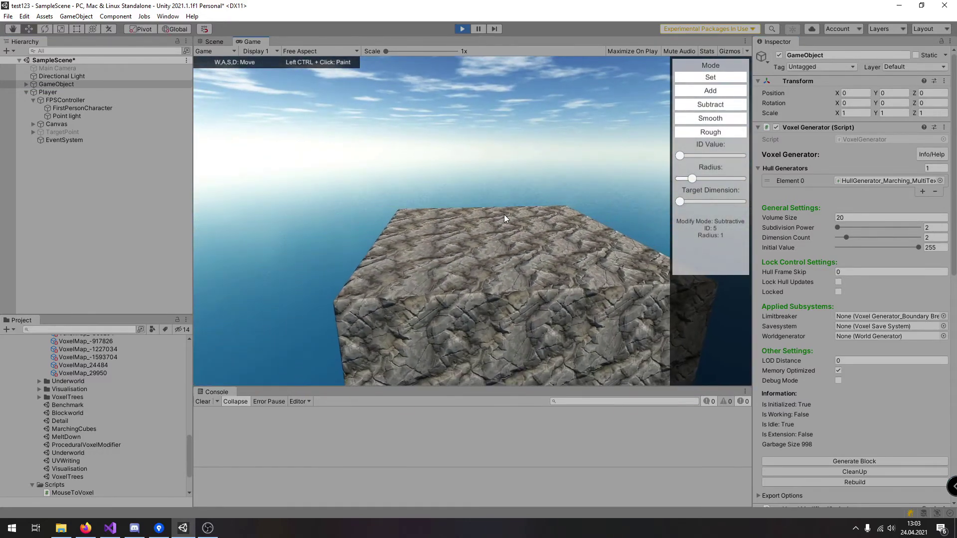
{"action": "key", "text": "w"}
{"action": "key", "text": "w"}
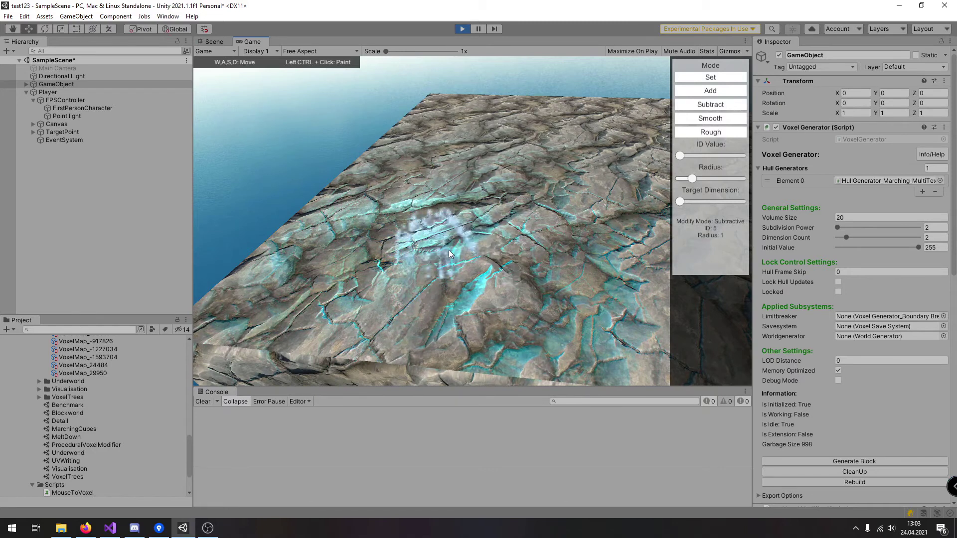
{"action": "left_click", "coordinate": [481, 259], "text": "ctrl"}
{"action": "left_click", "coordinate": [558, 254], "text": "ctrl"}
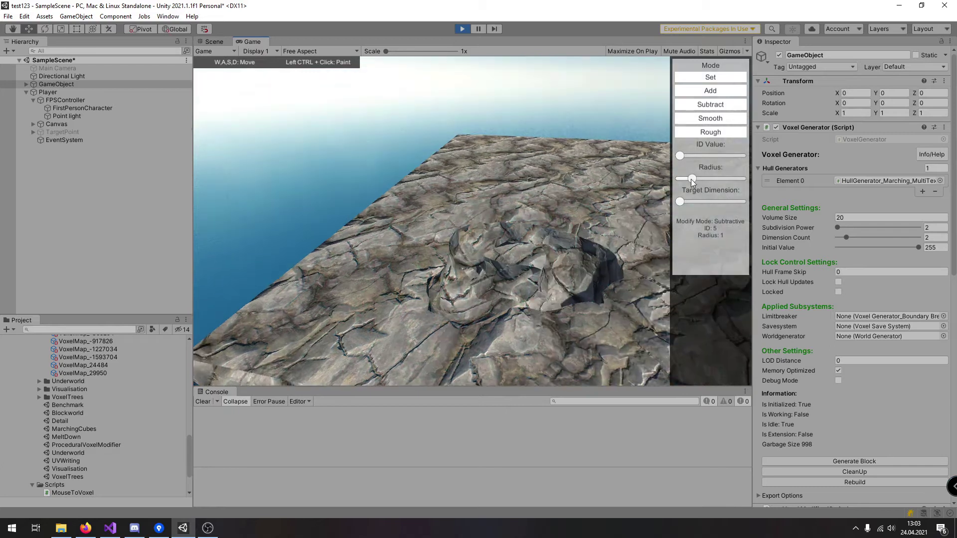
{"action": "left_click_drag", "start_coordinate": [692, 179], "coordinate": [720, 179]}
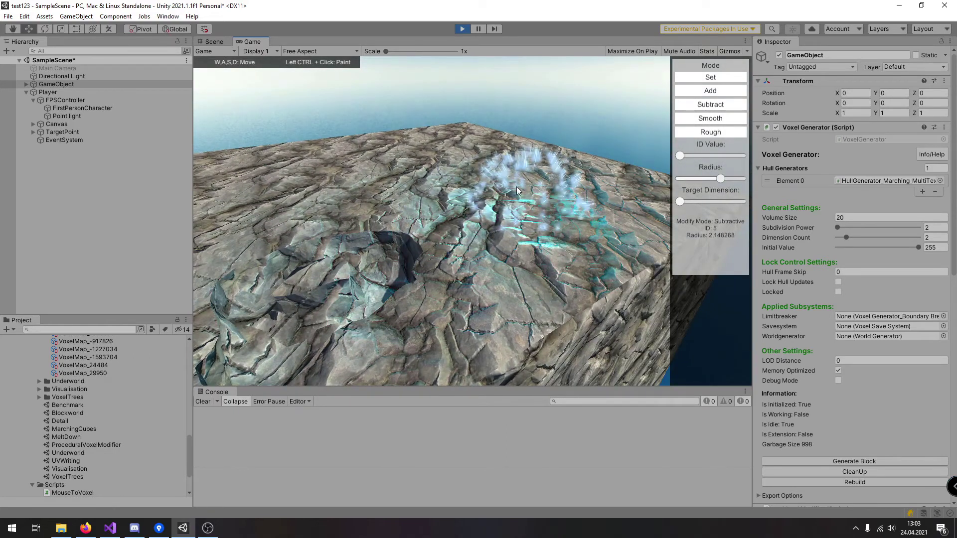
{"action": "mouse_move", "coordinate": [493, 194]}
{"action": "left_mouse_down", "text": "ctrl"}
{"action": "mouse_move", "coordinate": [513, 244]}
{"action": "mouse_move", "coordinate": [495, 272]}
{"action": "mouse_move", "coordinate": [580, 247]}
{"action": "mouse_move", "coordinate": [606, 200]}
{"action": "mouse_move", "coordinate": [566, 168]}
{"action": "mouse_move", "coordinate": [450, 152]}
{"action": "left_mouse_up", "text": "ctrl"}
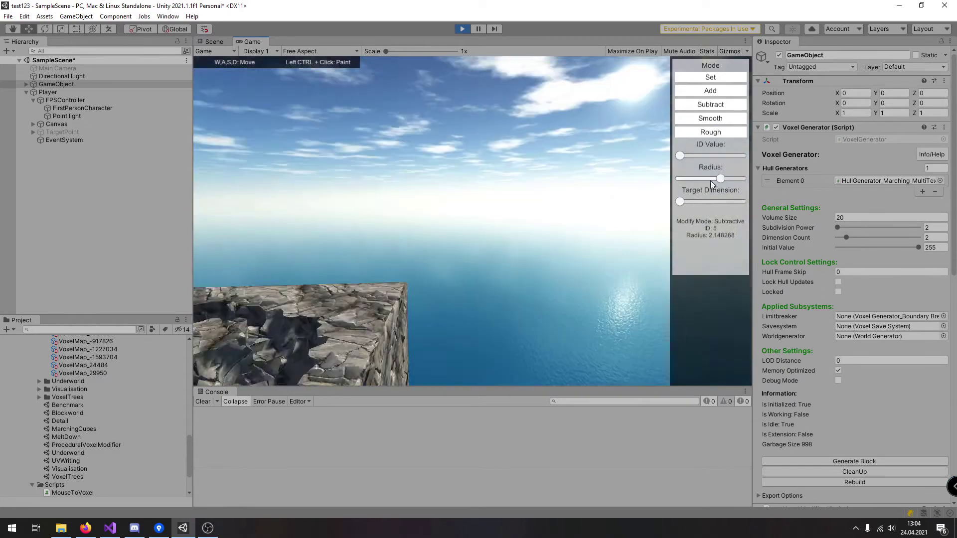
{"action": "left_click_drag", "start_coordinate": [712, 180], "coordinate": [692, 201]}
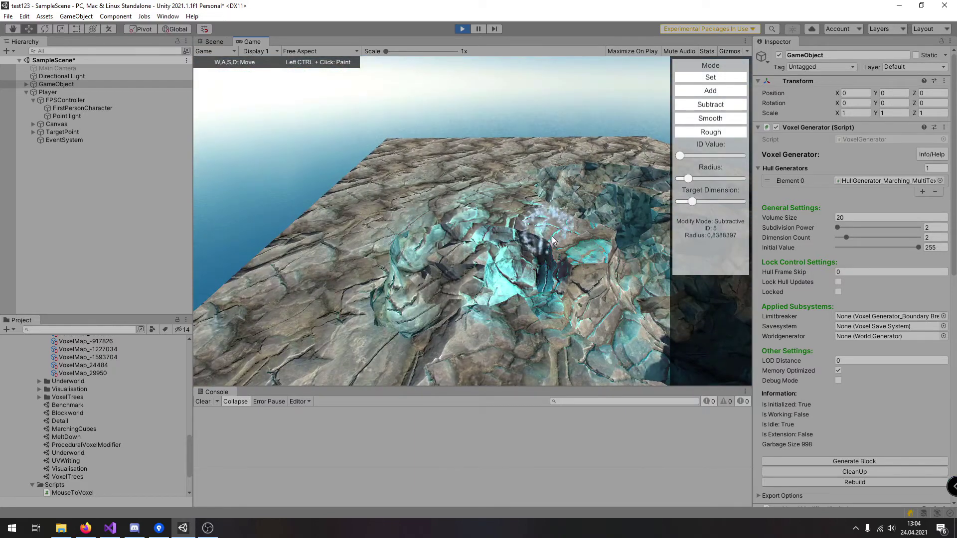
{"action": "left_click", "coordinate": [552, 238], "text": "ctrl"}
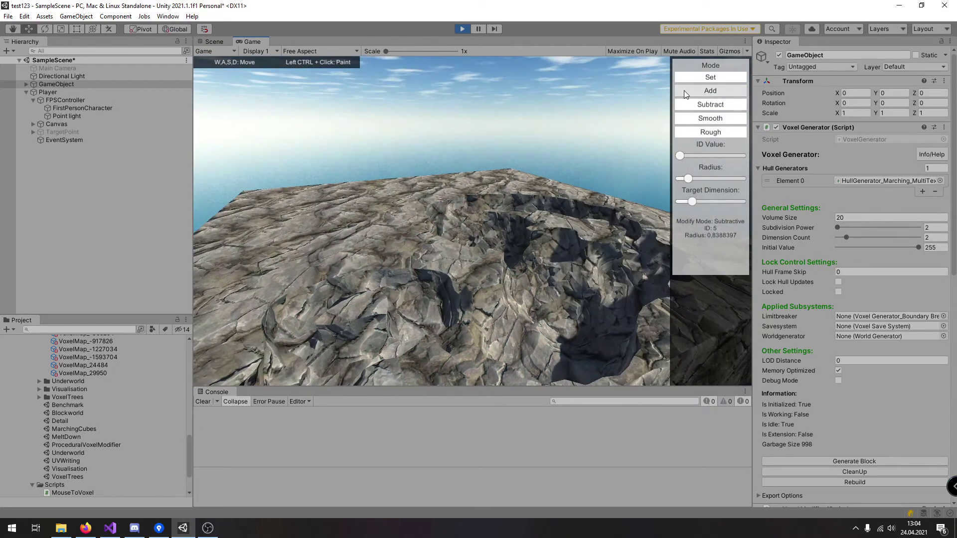
Switch to Additive mode, paint lava-like voxels over the crater, then stop Play mode.
{"action": "left_click", "coordinate": [683, 91]}
{"action": "left_click", "coordinate": [545, 163], "text": "ctrl"}
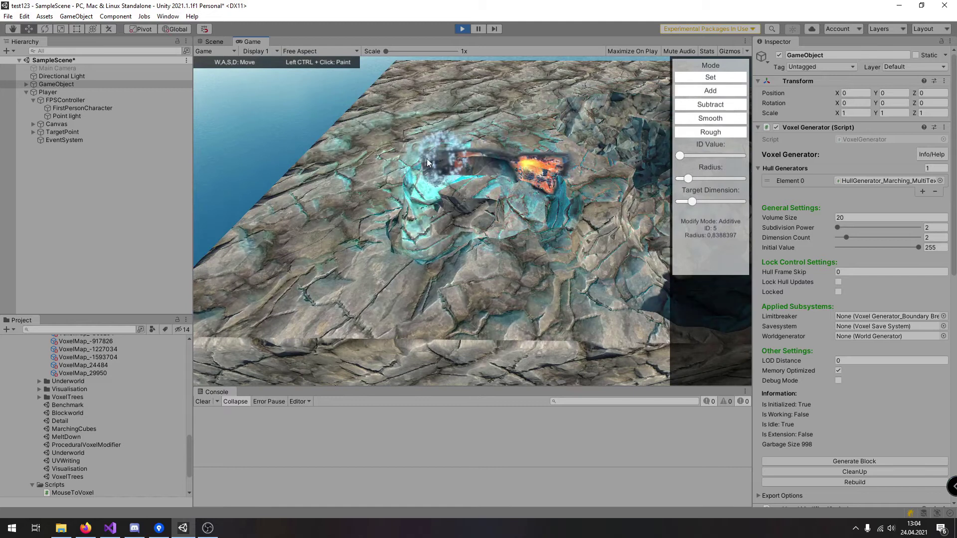
{"action": "mouse_move", "coordinate": [458, 258]}
{"action": "left_mouse_down", "text": "ctrl"}
{"action": "mouse_move", "coordinate": [358, 289]}
{"action": "mouse_move", "coordinate": [540, 300]}
{"action": "mouse_move", "coordinate": [353, 287]}
{"action": "mouse_move", "coordinate": [373, 219]}
{"action": "mouse_move", "coordinate": [441, 125]}
{"action": "mouse_move", "coordinate": [466, 108]}
{"action": "mouse_move", "coordinate": [527, 96]}
{"action": "mouse_move", "coordinate": [452, 134]}
{"action": "mouse_move", "coordinate": [447, 145]}
{"action": "mouse_move", "coordinate": [511, 136]}
{"action": "mouse_move", "coordinate": [486, 161]}
{"action": "left_mouse_up", "text": "ctrl"}
{"action": "key", "text": "w"}
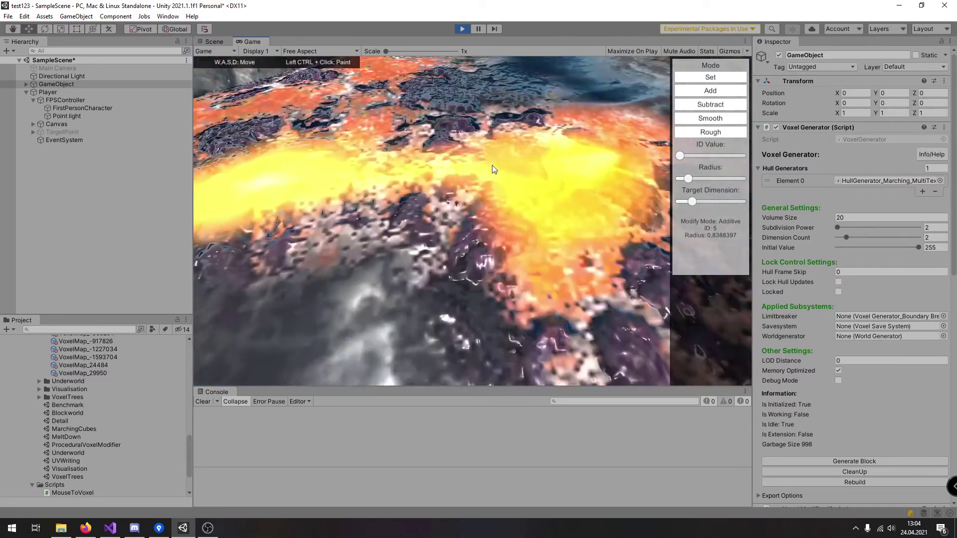
{"action": "key", "text": "s"}
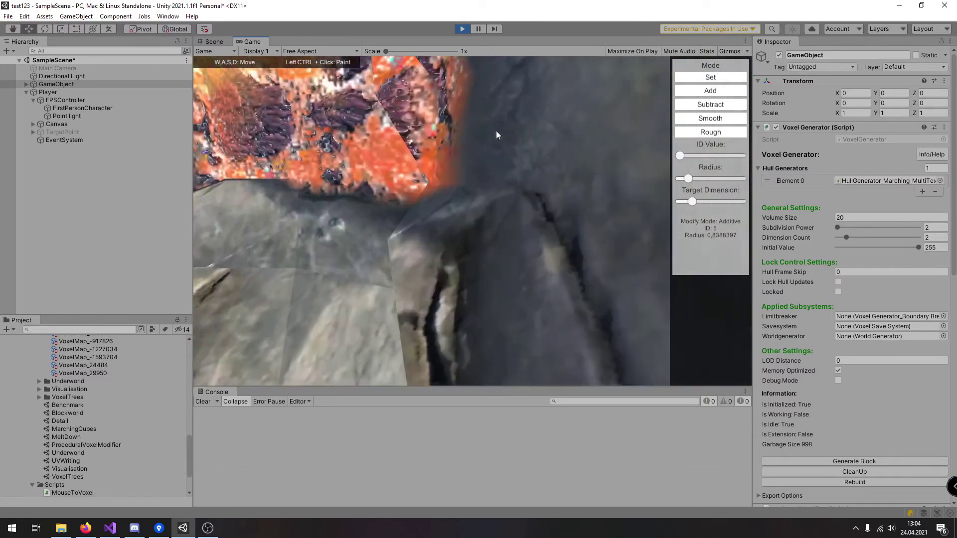
{"action": "key", "text": "w"}
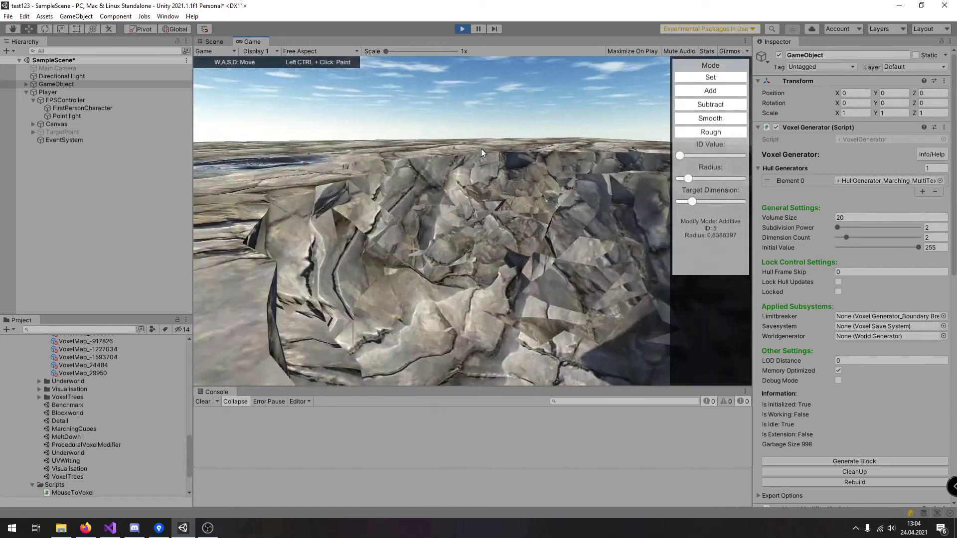
{"action": "key", "text": "s"}
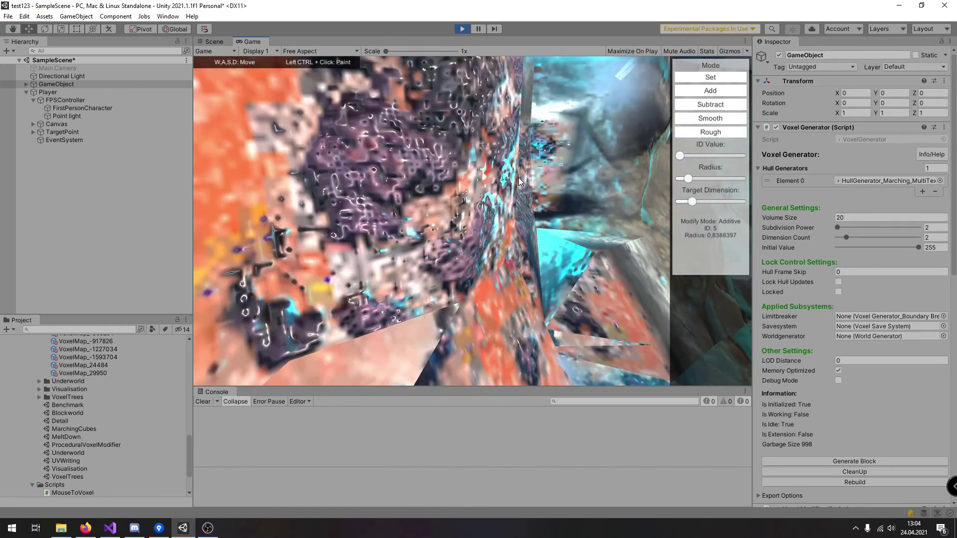
{"action": "key", "text": "s"}
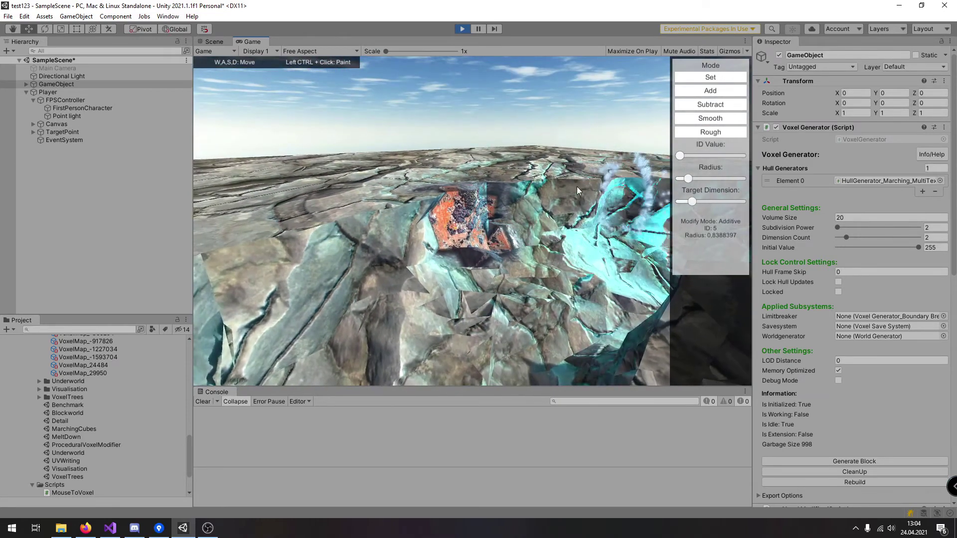
{"action": "left_click", "coordinate": [563, 205], "text": "ctrl"}
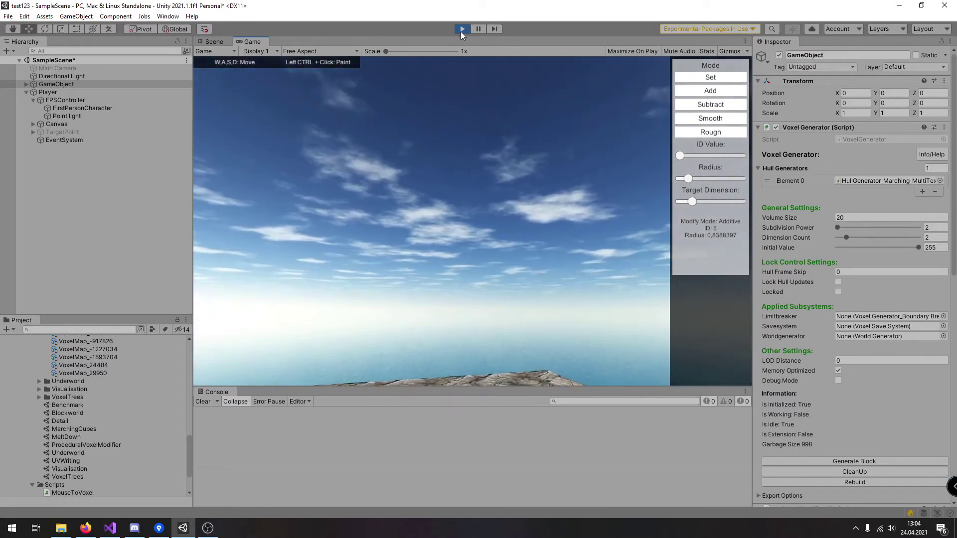
{"action": "left_click", "coordinate": [461, 30]}
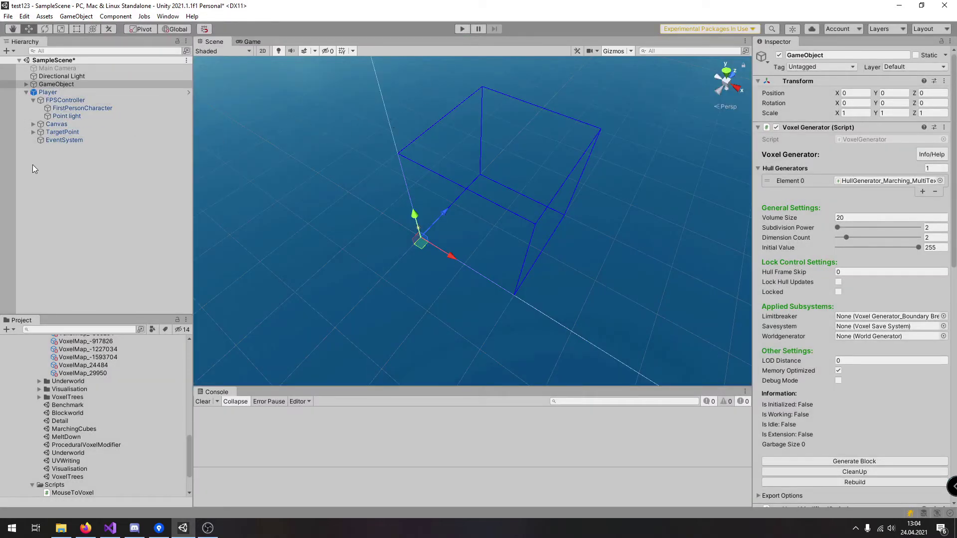
Inspect FPSController's Mouse To Voxel fields, locating its Source Camera and Target Point objects.
{"action": "double_click", "coordinate": [56, 102]}
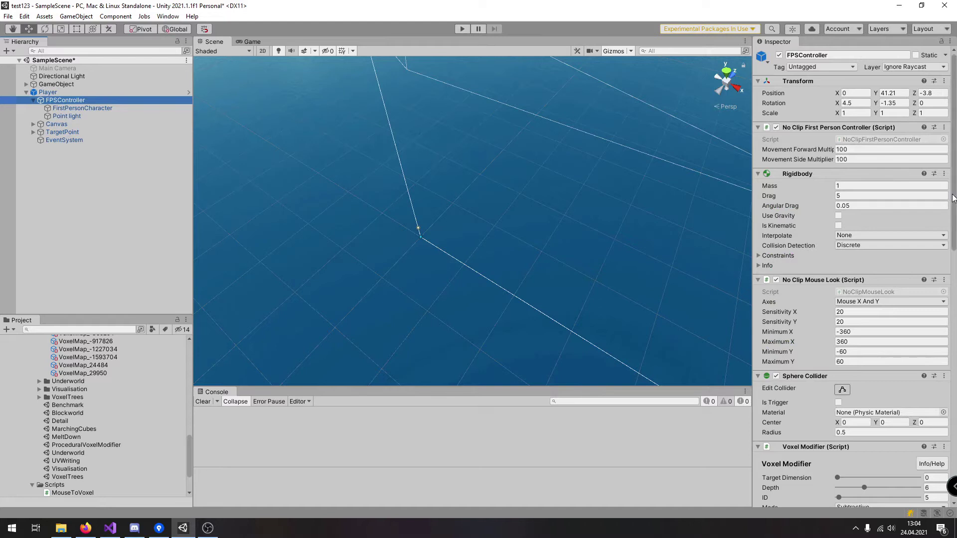
{"action": "left_click_drag", "start_coordinate": [952, 199], "coordinate": [943, 427]}
{"action": "scroll", "coordinate": [943, 427], "scroll_direction": "down", "scroll_amount": 2}
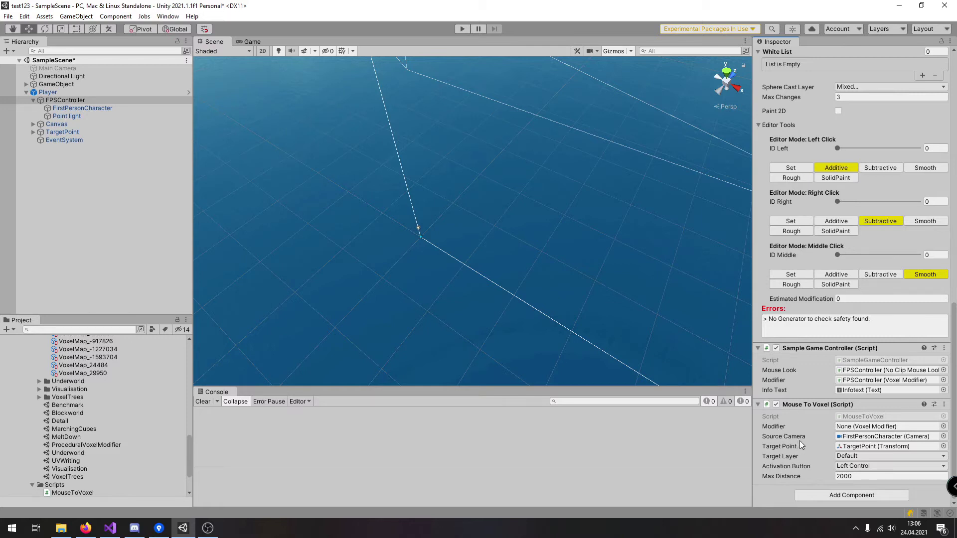
{"action": "left_click", "coordinate": [858, 437]}
{"action": "left_click", "coordinate": [857, 447]}
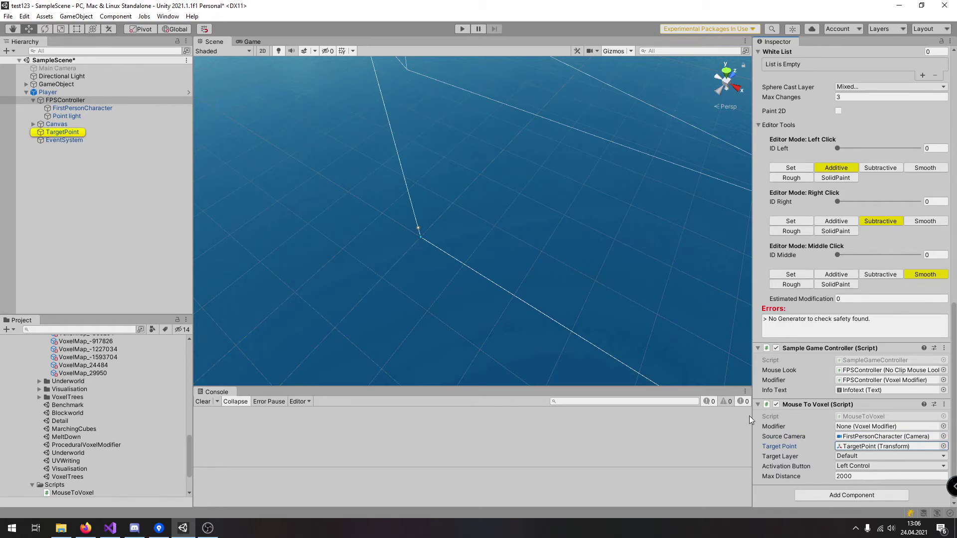
Check the Target Layer list, leaving Default, review Activation Button, and return to Voxel Modifier.
{"action": "left_click", "coordinate": [841, 457]}
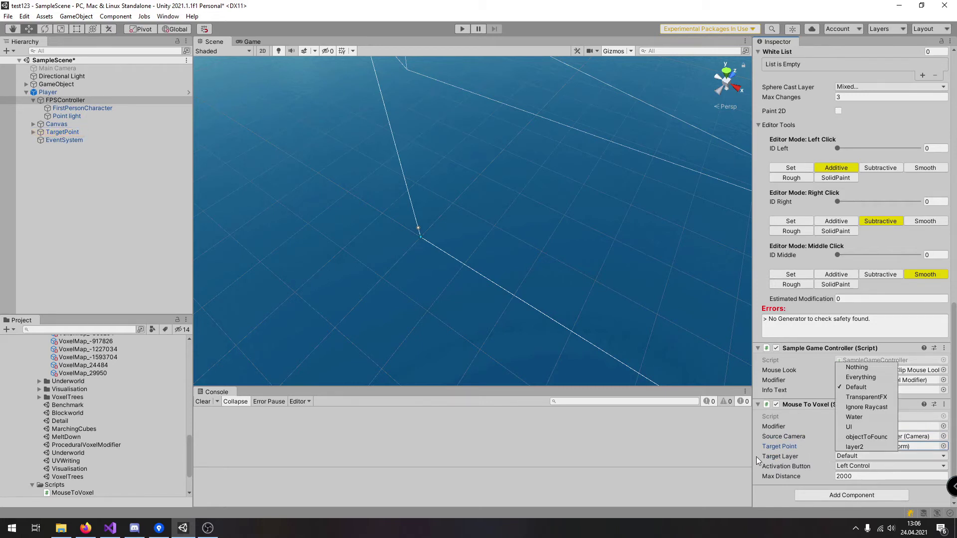
{"action": "left_click", "coordinate": [791, 458]}
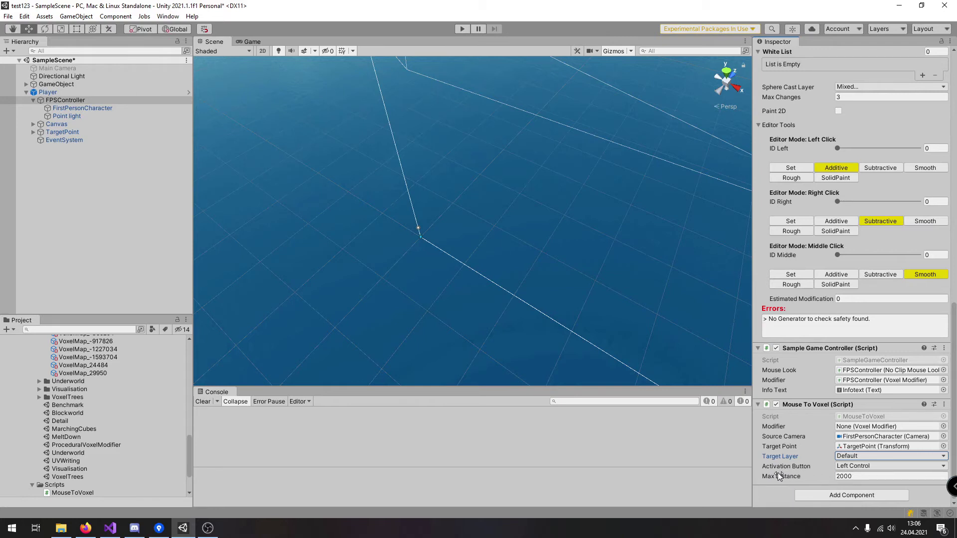
{"action": "left_click_drag", "start_coordinate": [954, 429], "coordinate": [938, 199]}
{"action": "scroll", "coordinate": [938, 199], "scroll_direction": "down", "scroll_amount": 20}
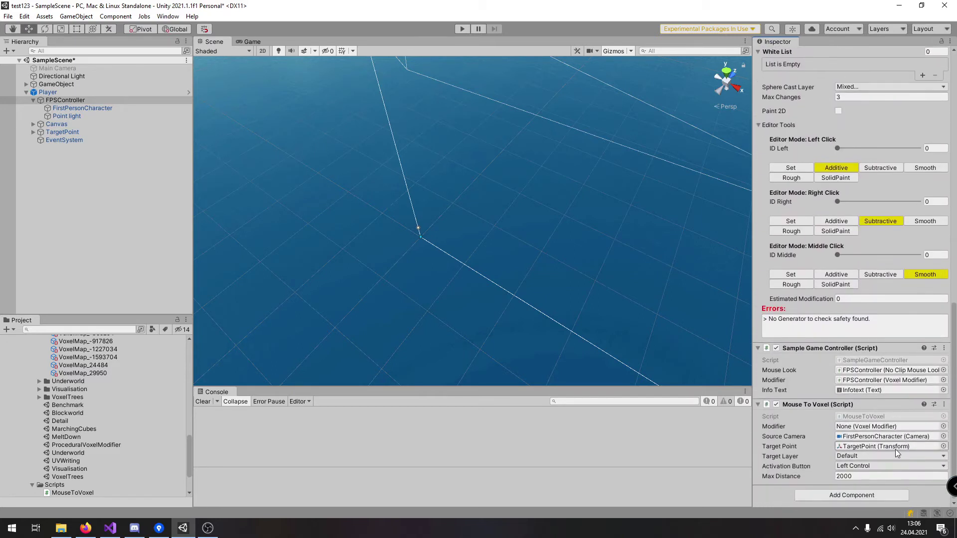
{"action": "left_click", "coordinate": [780, 468]}
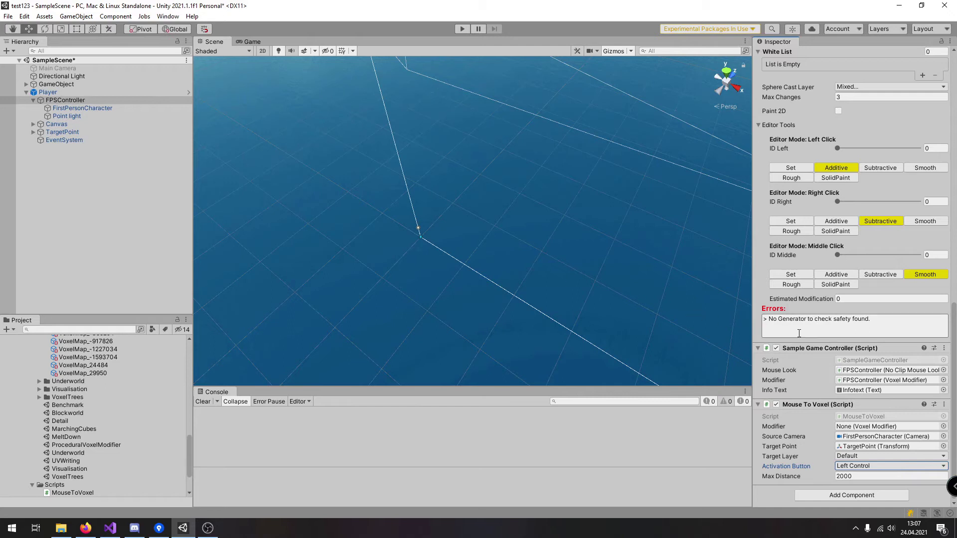
{"action": "scroll", "coordinate": [815, 329], "scroll_direction": "up", "scroll_amount": 10}
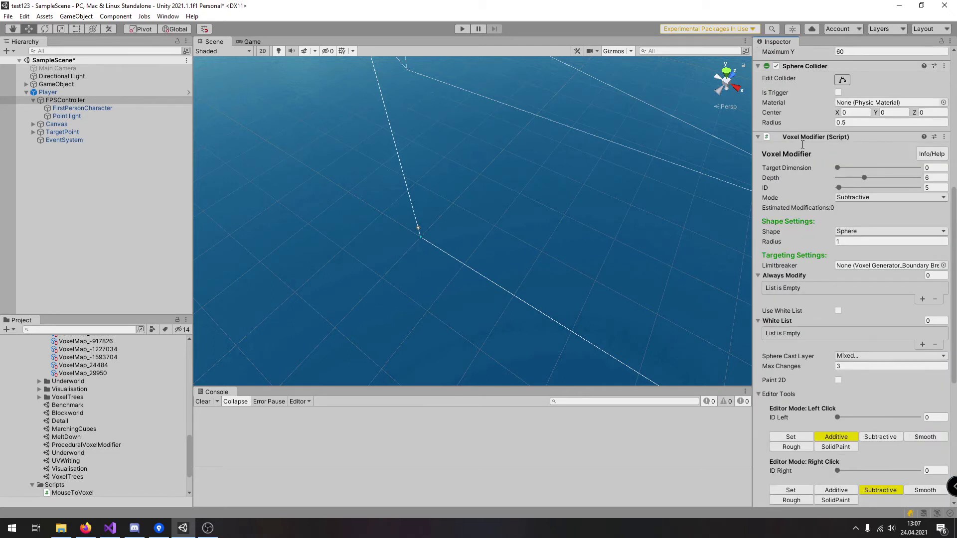
Open VoxelModifier.cs via Edit Script, scroll through it in Visual Studio, then return to Unity.
{"action": "right_click", "coordinate": [804, 139]}
{"action": "left_click", "coordinate": [823, 255]}
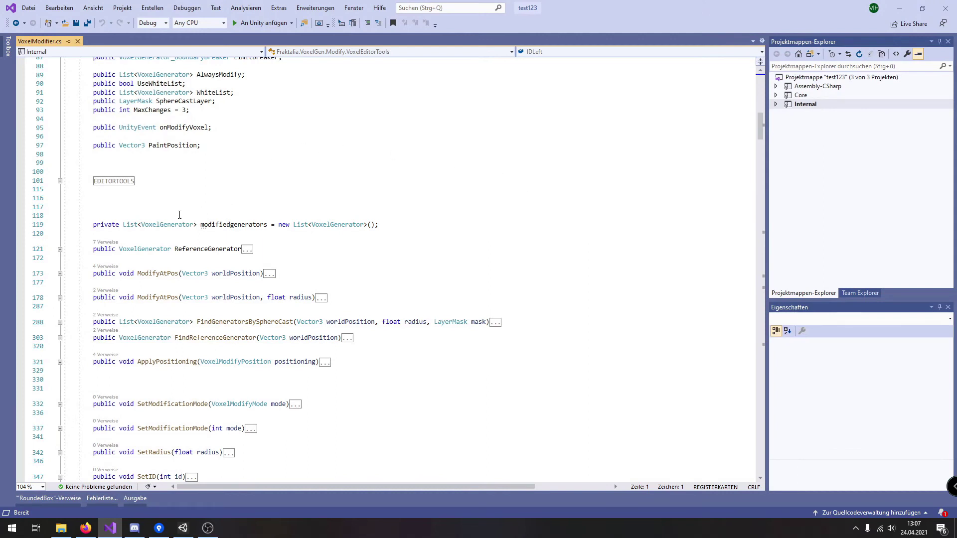
{"action": "scroll", "coordinate": [133, 229], "scroll_direction": "up", "scroll_amount": 12}
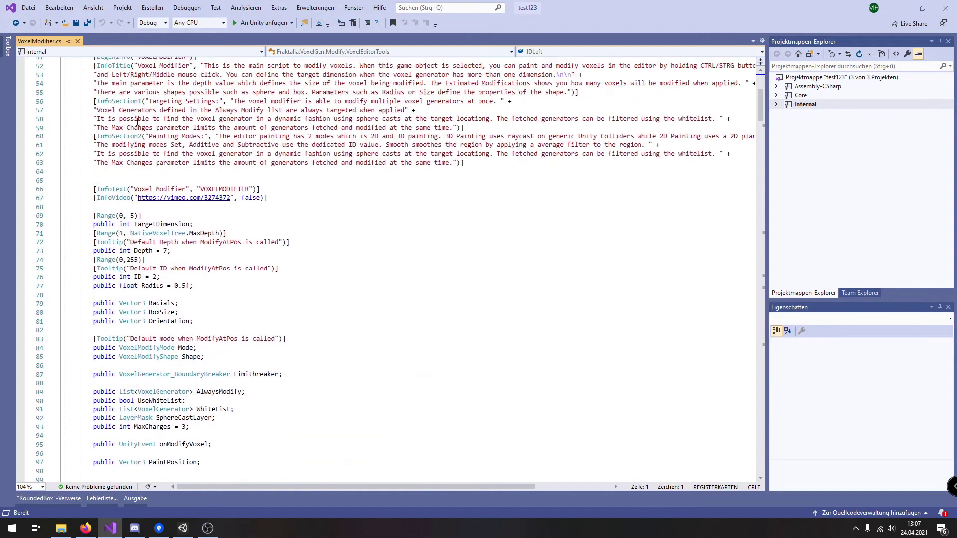
{"action": "scroll", "coordinate": [271, 228], "scroll_direction": "down", "scroll_amount": 12}
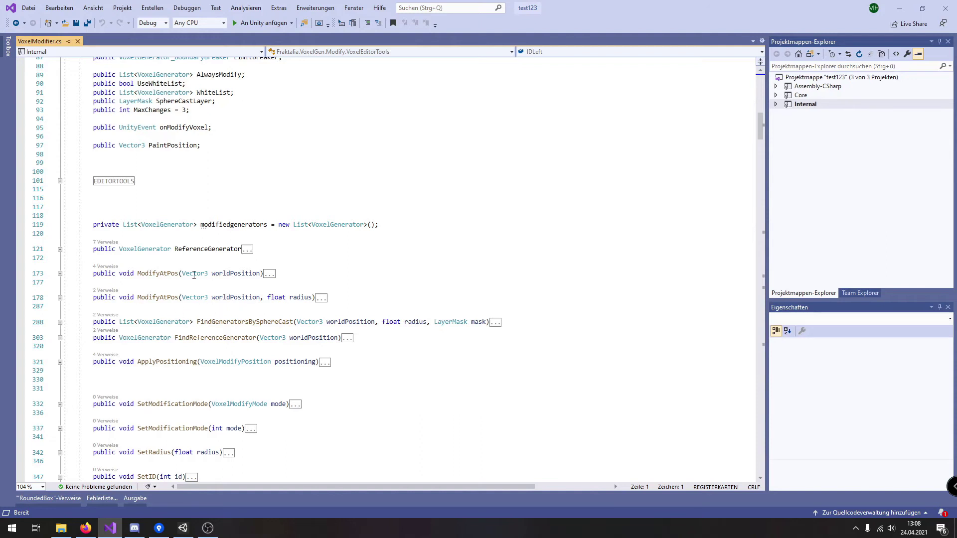
{"action": "scroll", "coordinate": [156, 277], "scroll_direction": "up", "scroll_amount": 8}
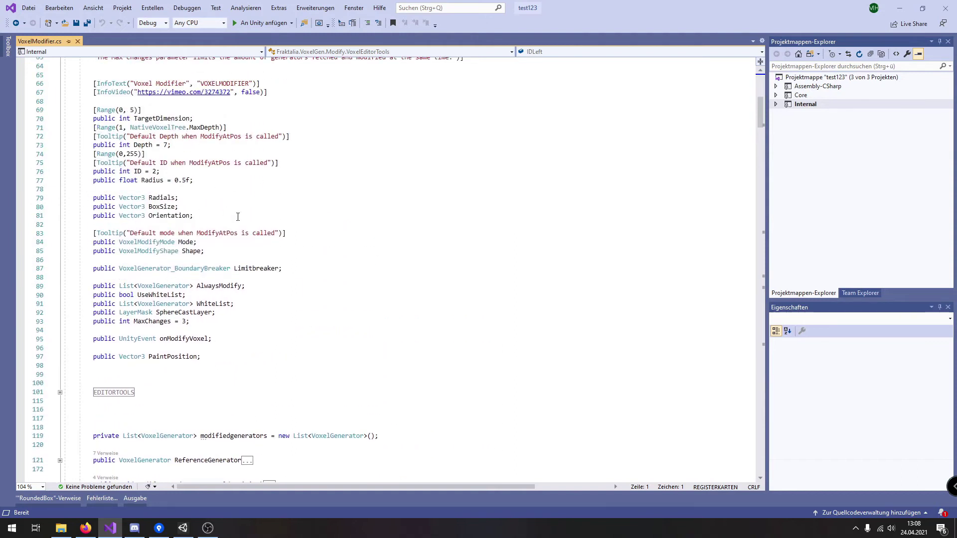
{"action": "scroll", "coordinate": [256, 209], "scroll_direction": "up", "scroll_amount": 3}
{"action": "scroll", "coordinate": [256, 209], "scroll_direction": "down", "scroll_amount": 5}
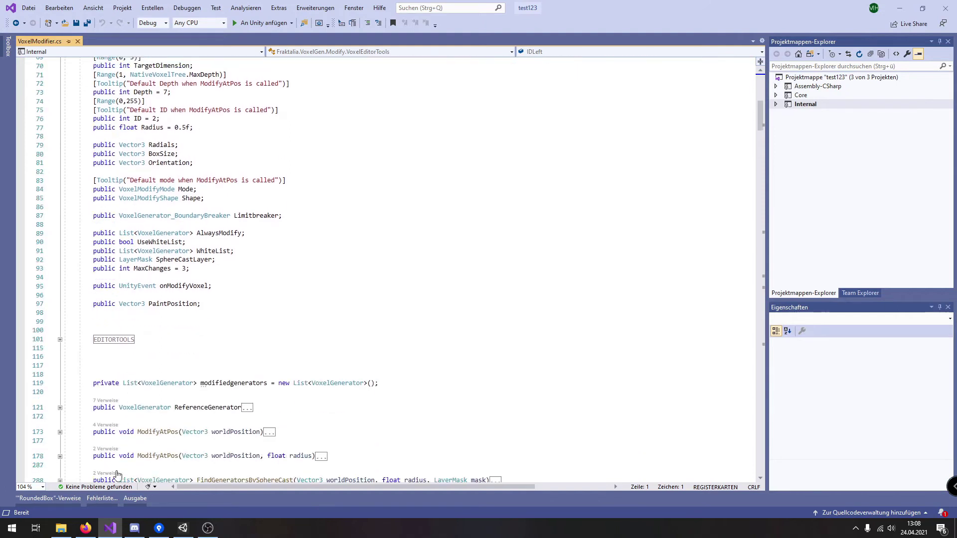
{"action": "left_click", "coordinate": [183, 528]}
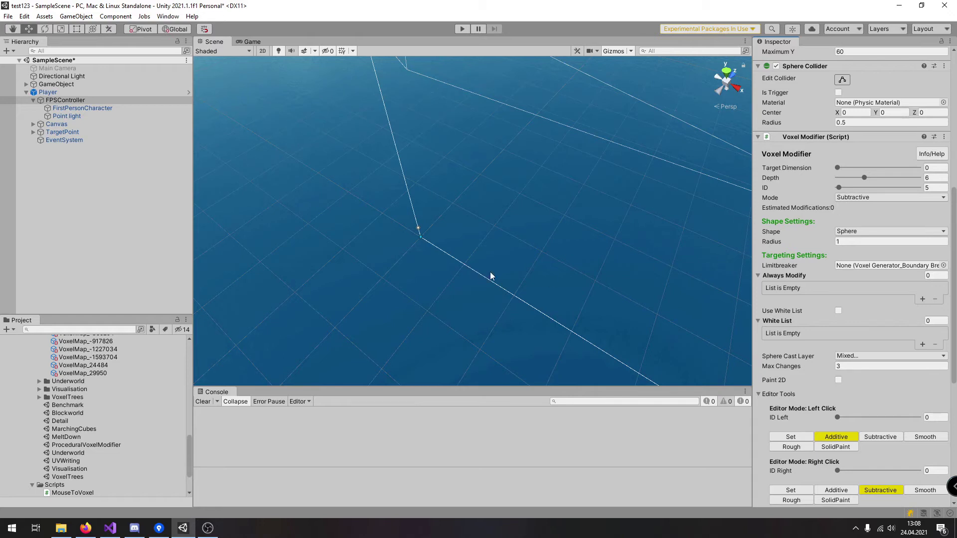
Review VoxelModifier.cs's LeftClick, RightClick and MiddleClick methods in Visual Studio, then return to Unity.
{"action": "left_click", "coordinate": [110, 528]}
{"action": "scroll", "coordinate": [155, 369], "scroll_direction": "down", "scroll_amount": 5}
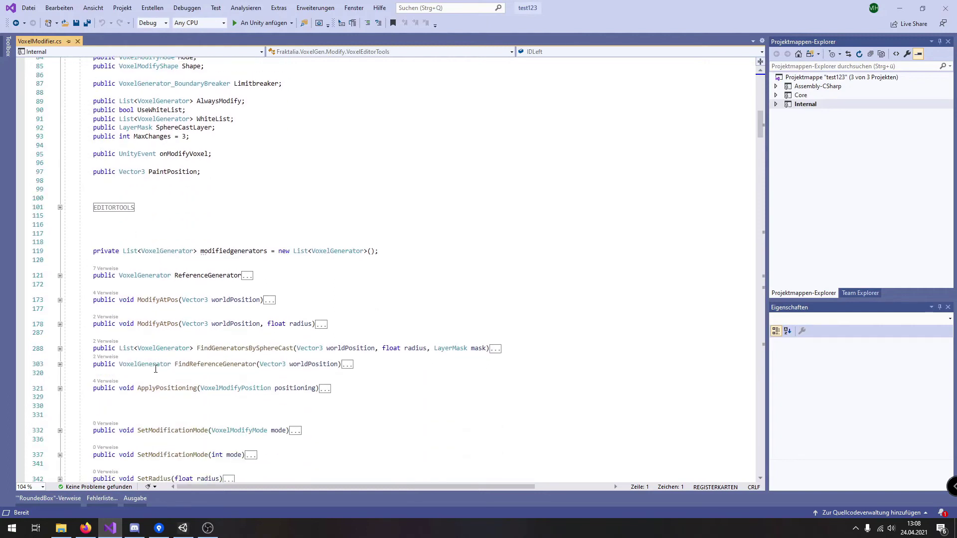
{"action": "scroll", "coordinate": [157, 368], "scroll_direction": "down", "scroll_amount": 5}
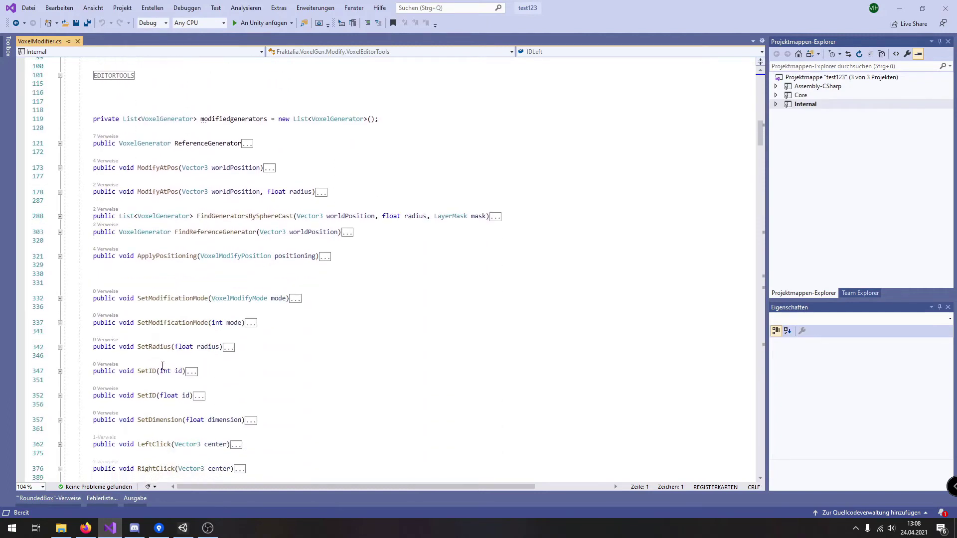
{"action": "scroll", "coordinate": [162, 365], "scroll_direction": "down", "scroll_amount": 3}
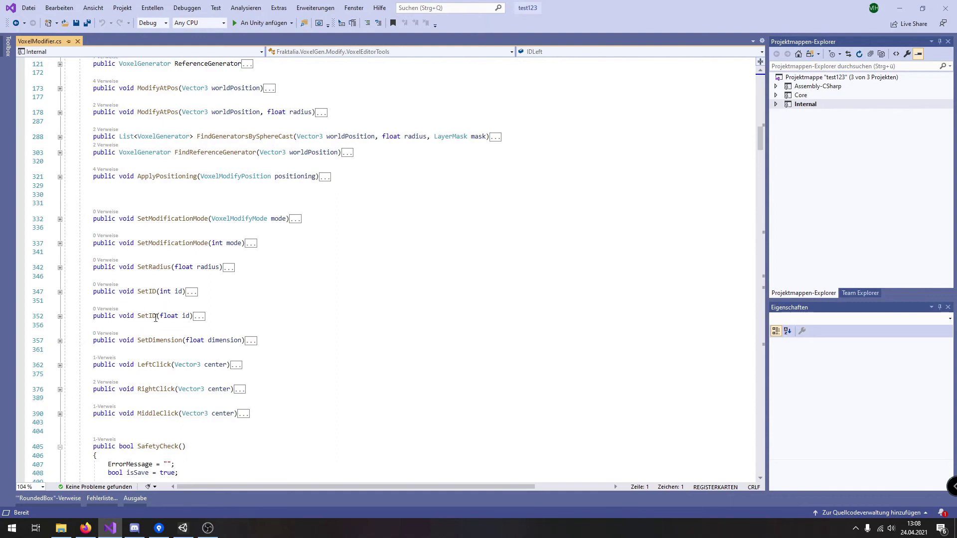
{"action": "left_click", "coordinate": [183, 528]}
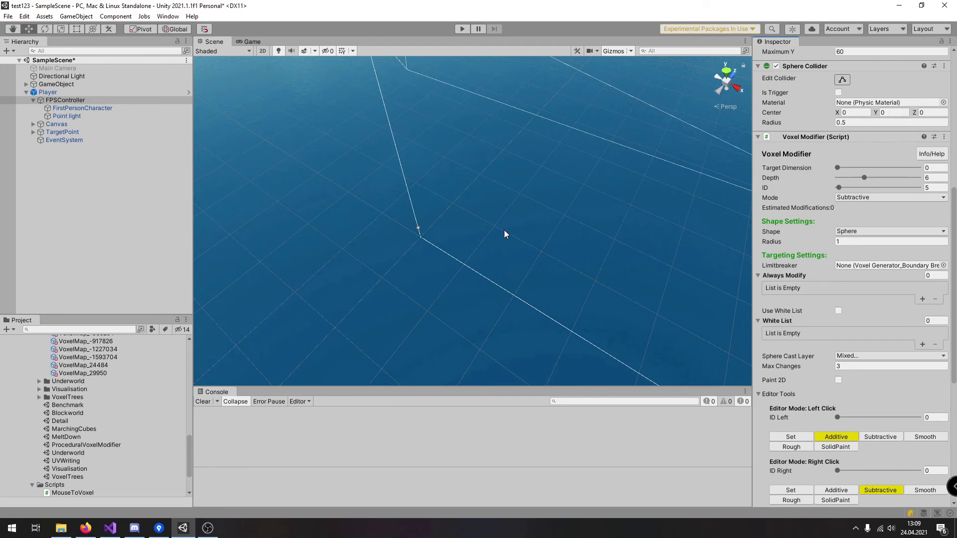
Preview the Mode panel, then expand Canvas > Panel and frame the UI panel in the scene.
{"action": "left_click", "coordinate": [252, 42]}
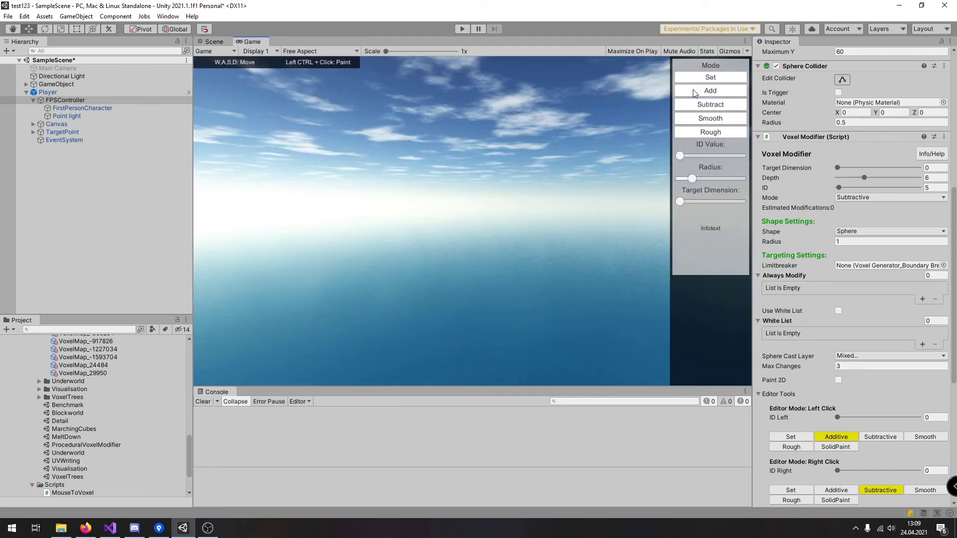
{"action": "left_click", "coordinate": [221, 41]}
{"action": "left_click", "coordinate": [61, 124]}
{"action": "left_click", "coordinate": [32, 124]}
{"action": "left_click", "coordinate": [37, 131]}
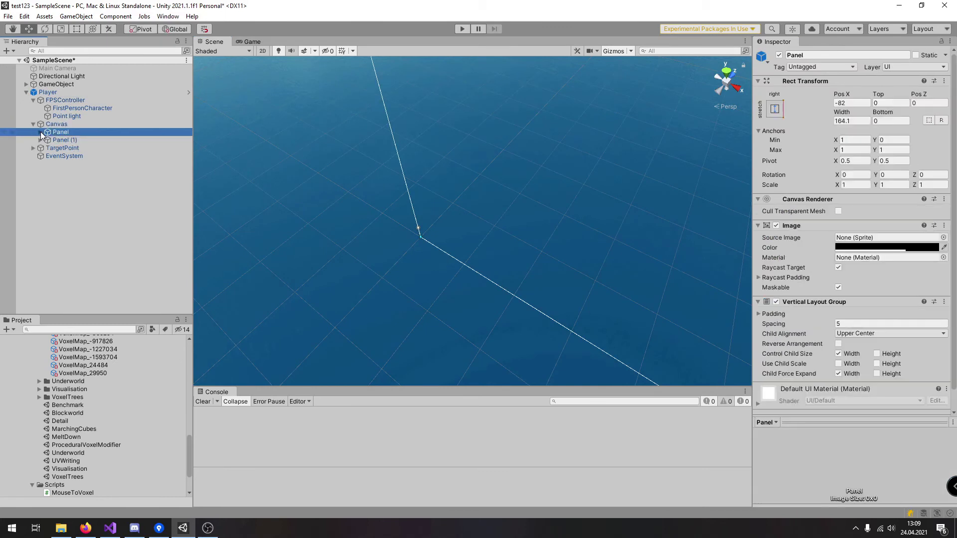
{"action": "left_click", "coordinate": [41, 132]}
{"action": "double_click", "coordinate": [62, 142]}
Select the Add button, Button (1), and show its On Click SetModificationMode call.
{"action": "left_click", "coordinate": [432, 135]}
{"action": "left_click", "coordinate": [431, 135]}
{"action": "left_click", "coordinate": [431, 135]}
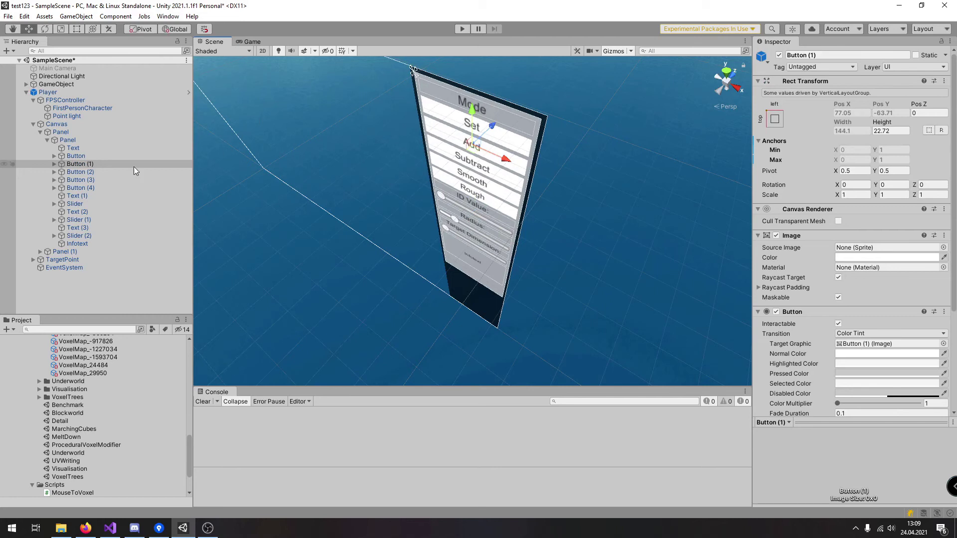
{"action": "left_click", "coordinate": [76, 166]}
{"action": "left_click", "coordinate": [55, 164]}
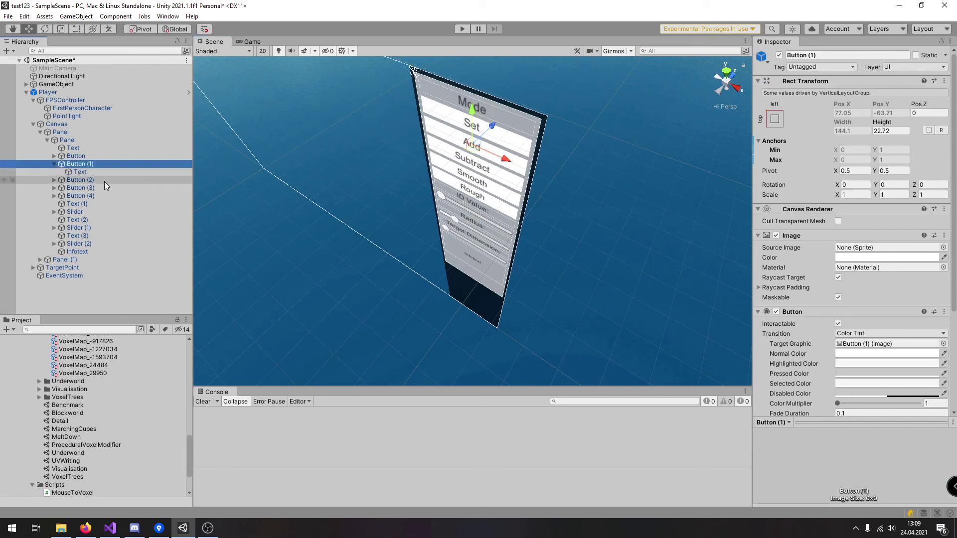
{"action": "scroll", "coordinate": [772, 290], "scroll_direction": "down", "scroll_amount": 5}
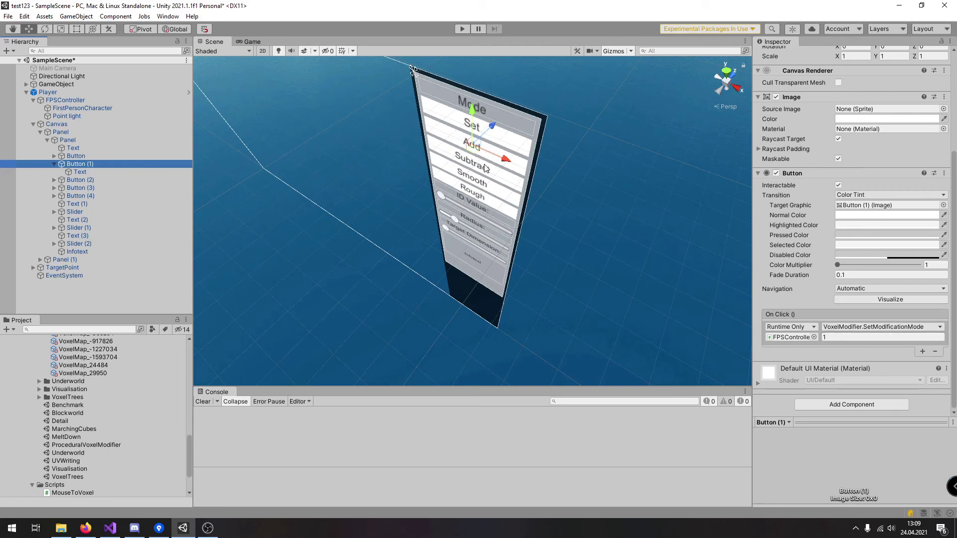
Expand the collapsed SetID and SetModificationMode(int mode) methods in VoxelModifier.cs.
{"action": "left_click", "coordinate": [111, 529]}
{"action": "scroll", "coordinate": [225, 334], "scroll_direction": "up", "scroll_amount": 18}
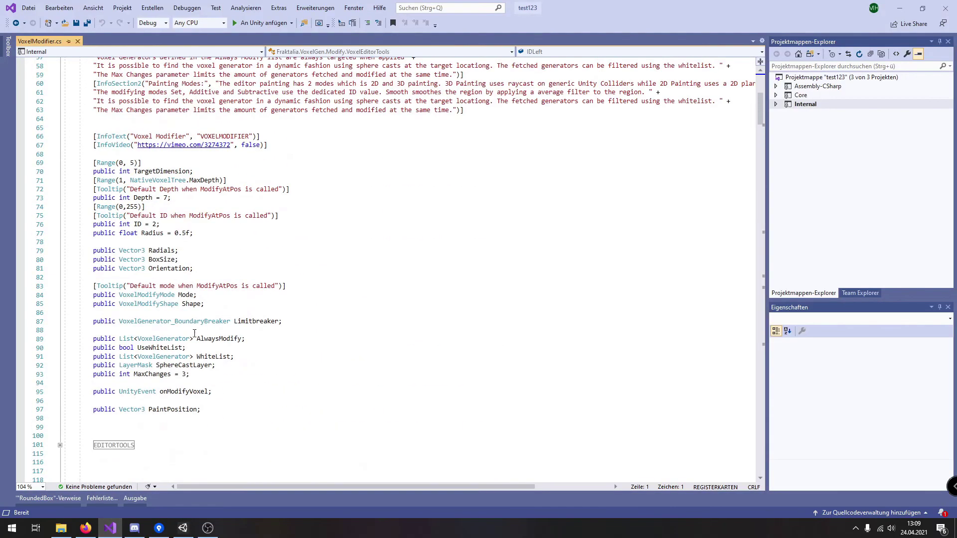
{"action": "scroll", "coordinate": [183, 386], "scroll_direction": "down", "scroll_amount": 20}
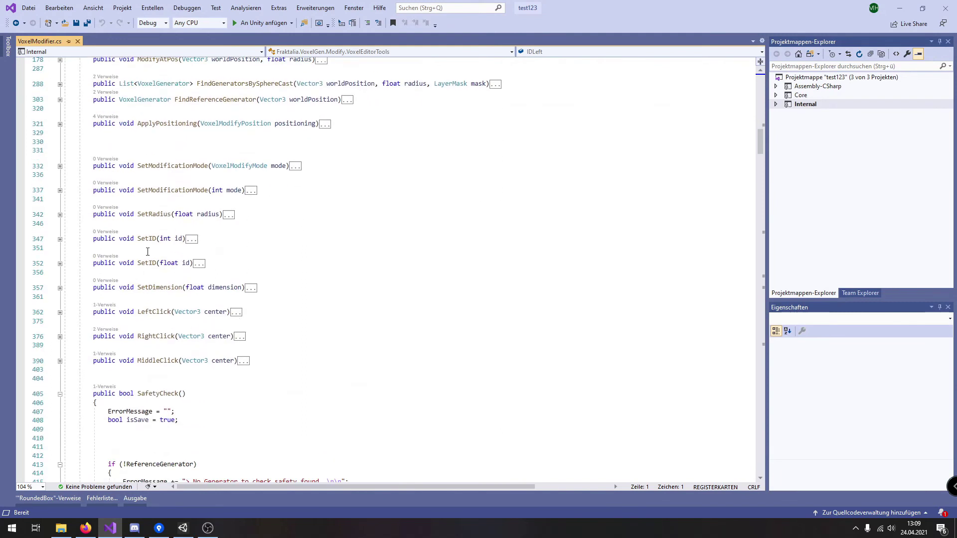
{"action": "left_click", "coordinate": [145, 239]}
{"action": "left_click", "coordinate": [60, 240]}
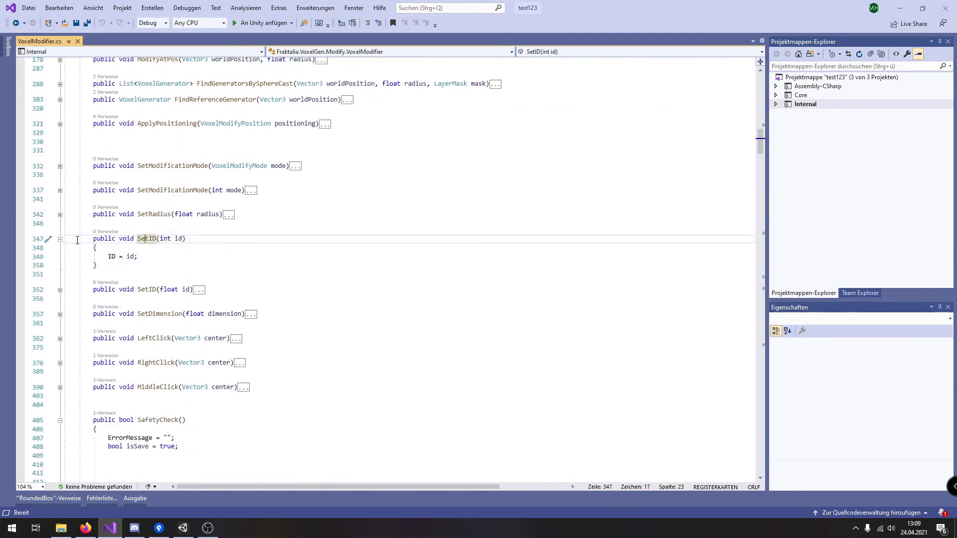
{"action": "left_click", "coordinate": [56, 193]}
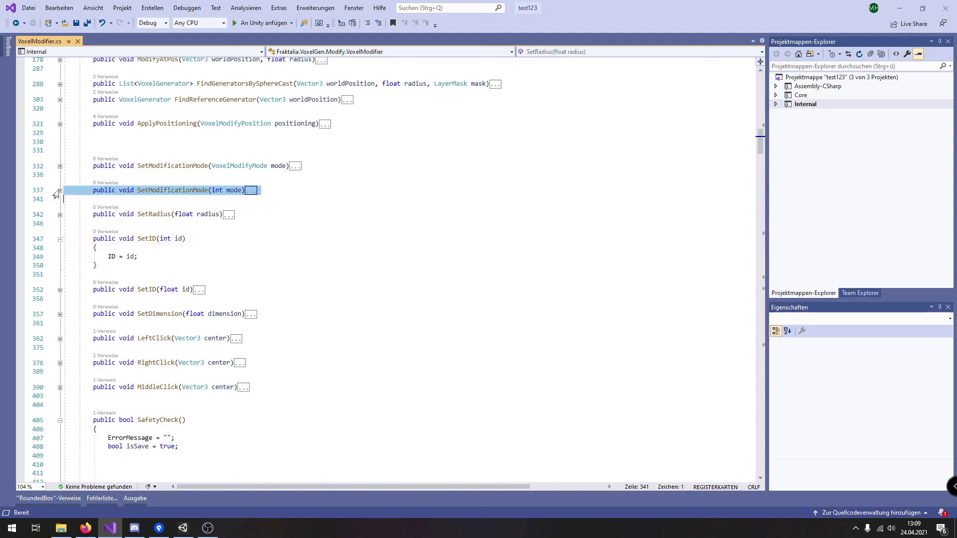
{"action": "left_click", "coordinate": [60, 190]}
Go to the VoxelModifyMode enum definition with F12, then minimize Visual Studio.
{"action": "left_click", "coordinate": [141, 226]}
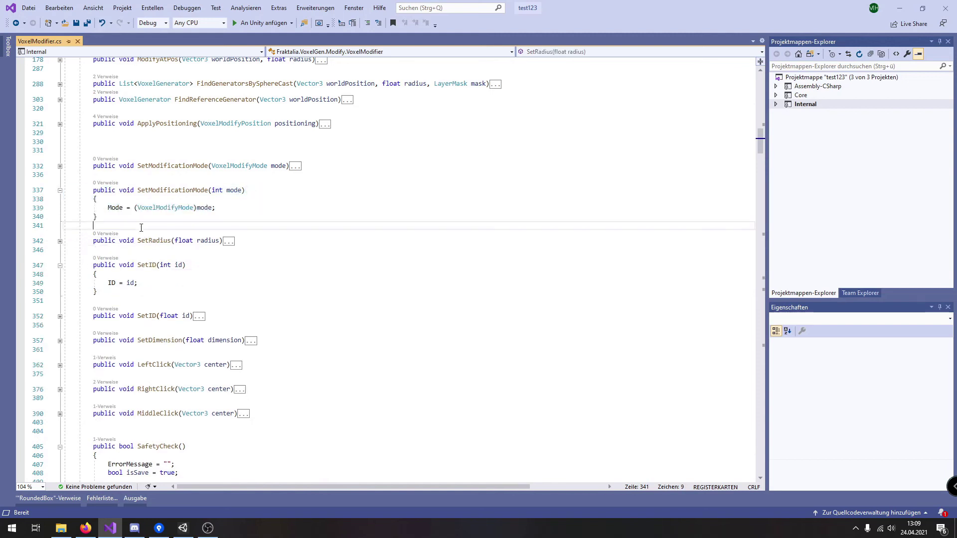
{"action": "left_click", "coordinate": [175, 209]}
{"action": "key", "text": "F12"}
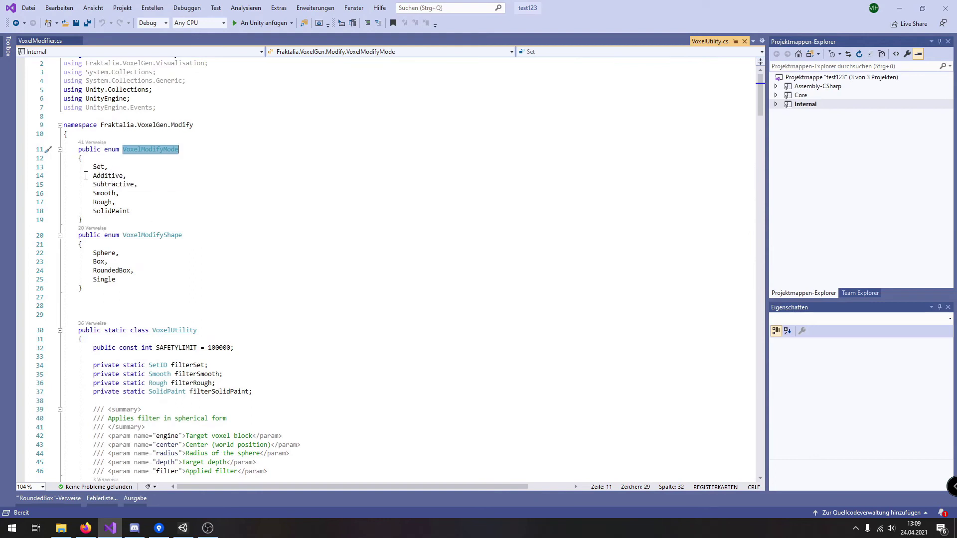
{"action": "mouse_move", "coordinate": [102, 176]}
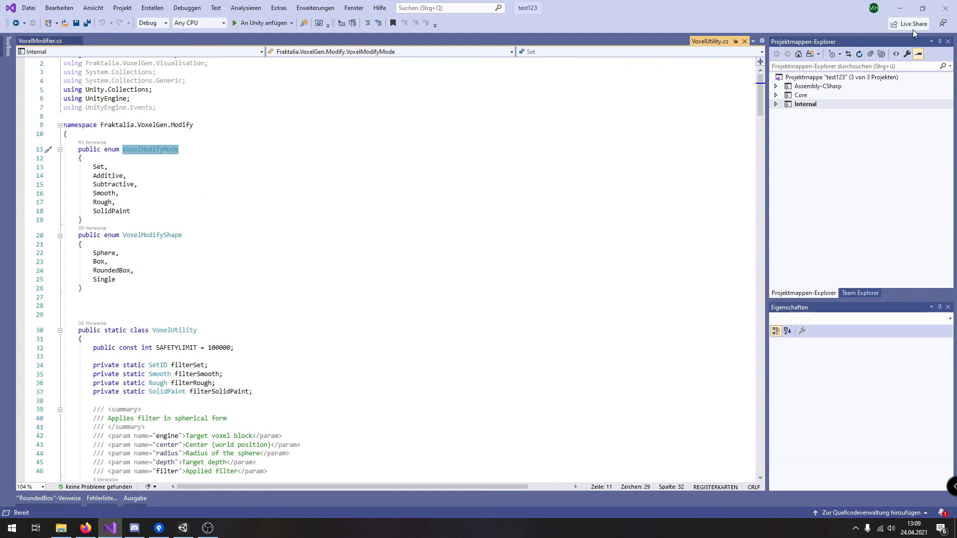
{"action": "left_click", "coordinate": [900, 8]}
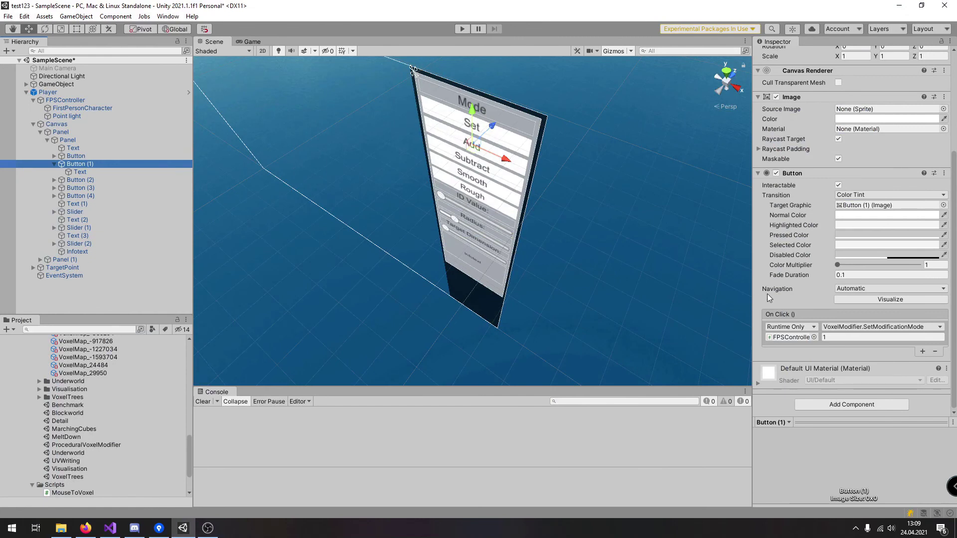
Check the Add button's On Click value of 1, collapse Panel in the Hierarchy, and clear the selection.
{"action": "left_click", "coordinate": [856, 337]}
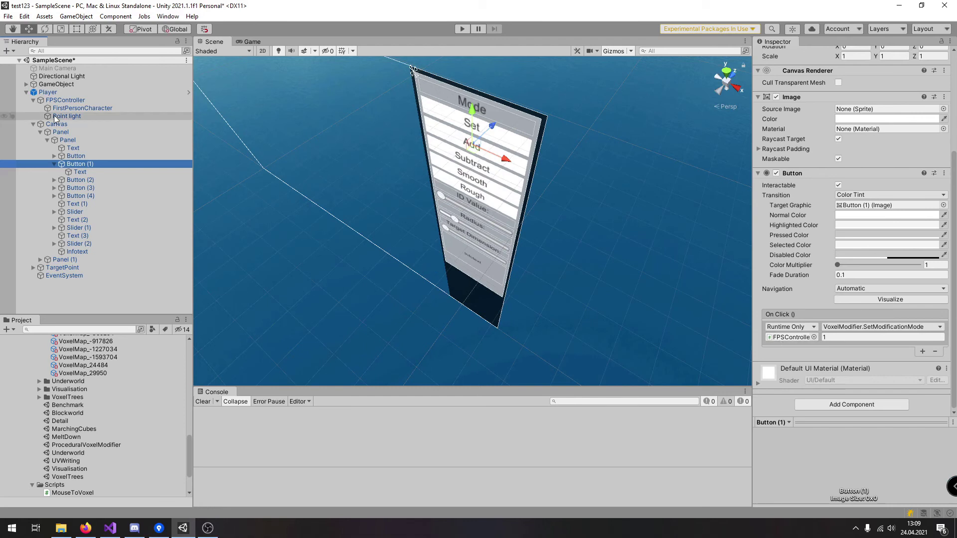
{"action": "scroll", "coordinate": [408, 229], "scroll_direction": "down", "scroll_amount": 2}
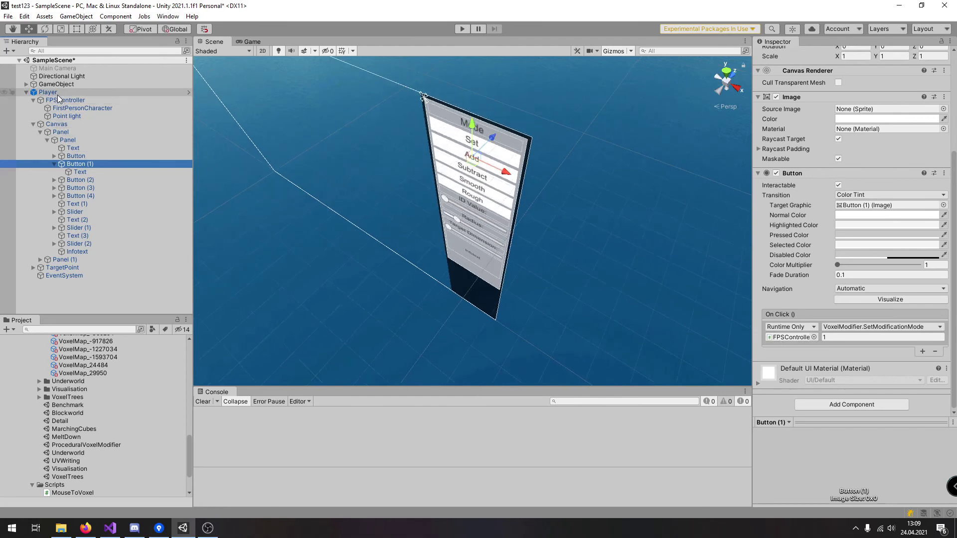
{"action": "left_click", "coordinate": [40, 132]}
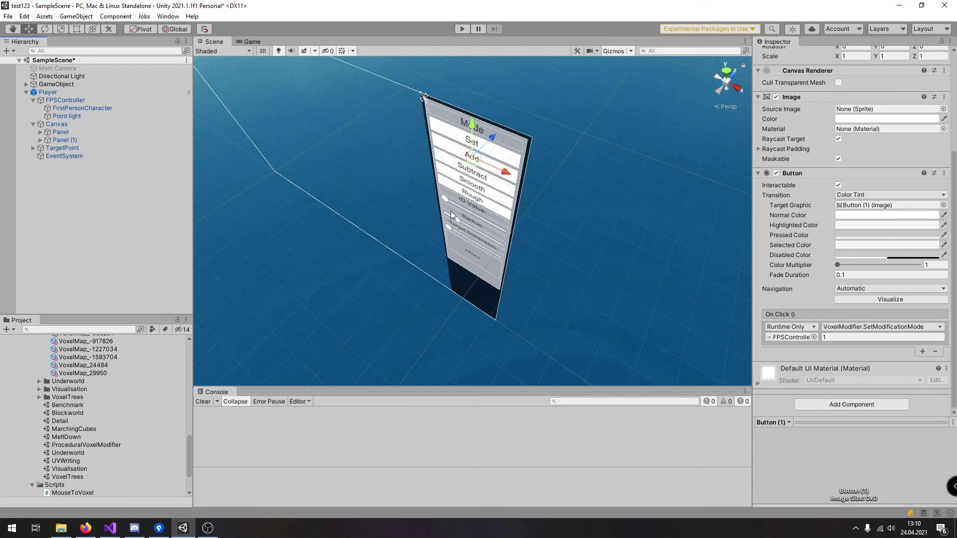
{"action": "left_click", "coordinate": [149, 198]}
Orbit to a level front view and expand GameObject to reveal HullGenerator_Marching_MultiTexture.
{"action": "left_click", "coordinate": [50, 92]}
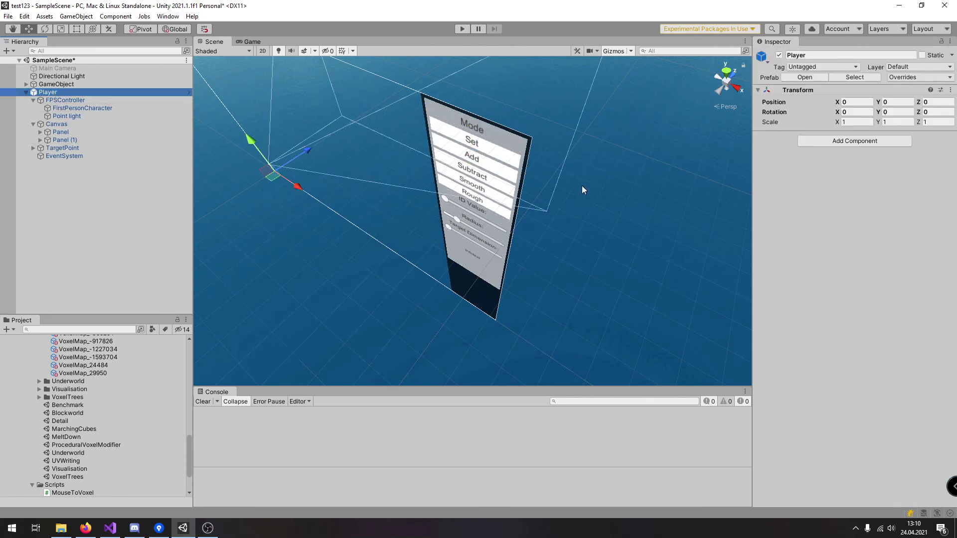
{"action": "left_click", "coordinate": [94, 190]}
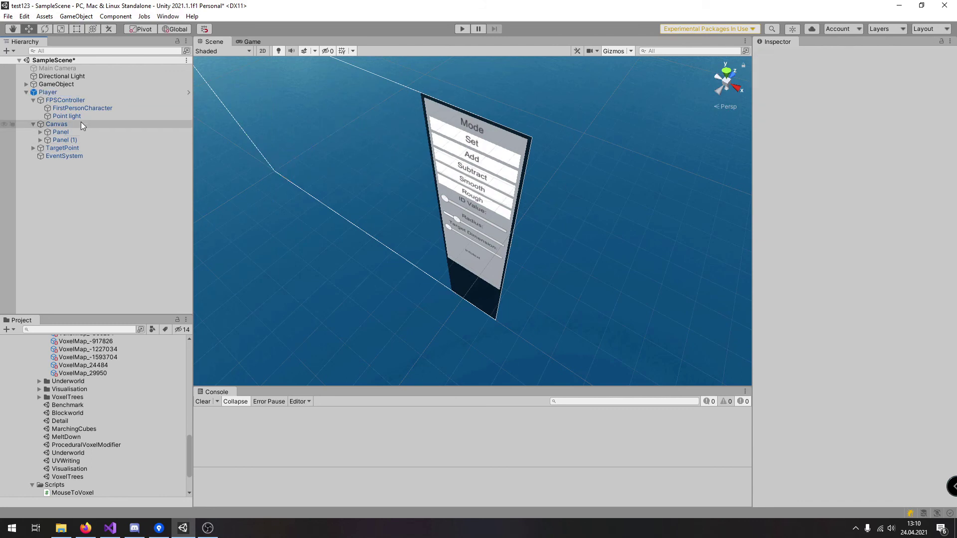
{"action": "scroll", "coordinate": [386, 196], "scroll_direction": "down", "scroll_amount": 3}
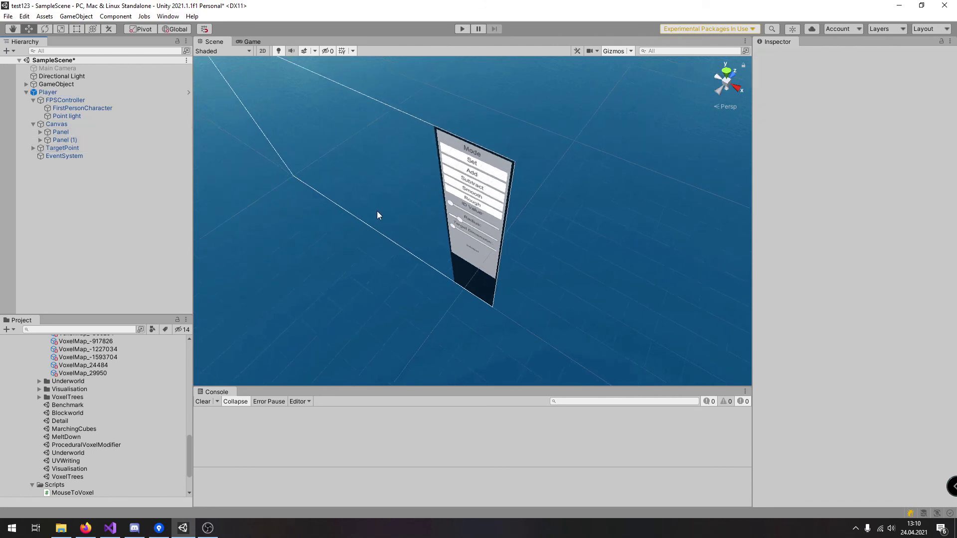
{"action": "left_click_drag", "start_coordinate": [377, 216], "coordinate": [319, 279], "text": "alt"}
{"action": "left_click", "coordinate": [59, 84]}
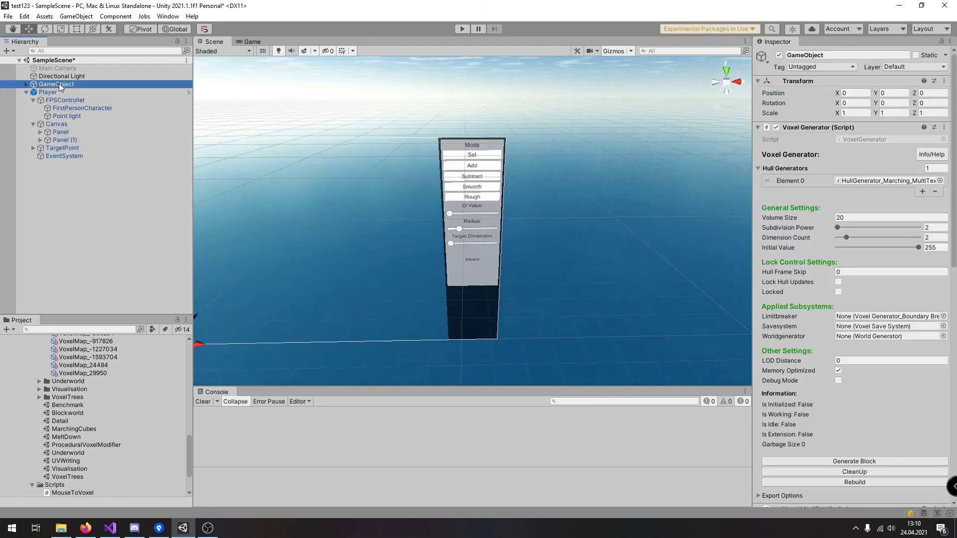
{"action": "left_click", "coordinate": [26, 84]}
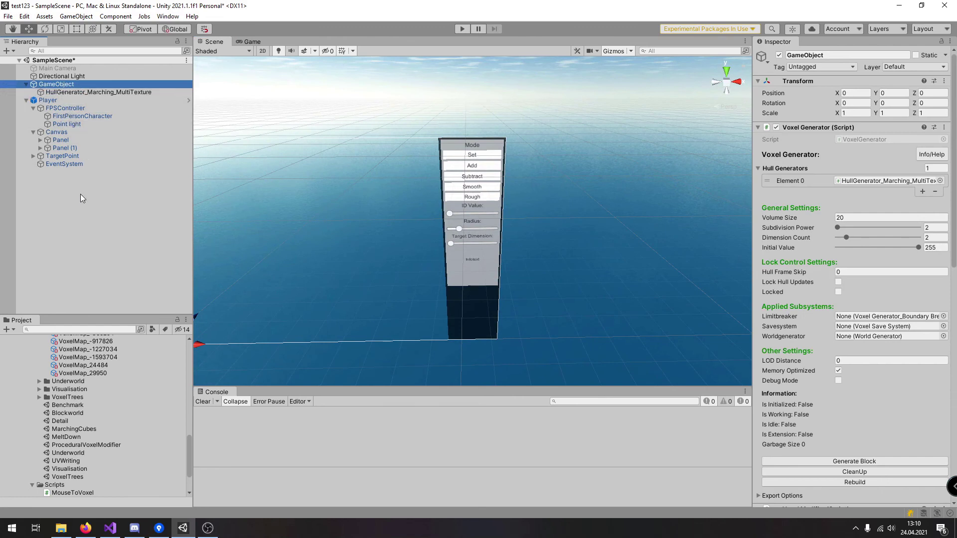
{"action": "left_click", "coordinate": [77, 196]}
Orbit around the Player, then show GameObject's Voxel Modifier settings: Set mode, radius 4.34.
{"action": "left_click", "coordinate": [49, 99]}
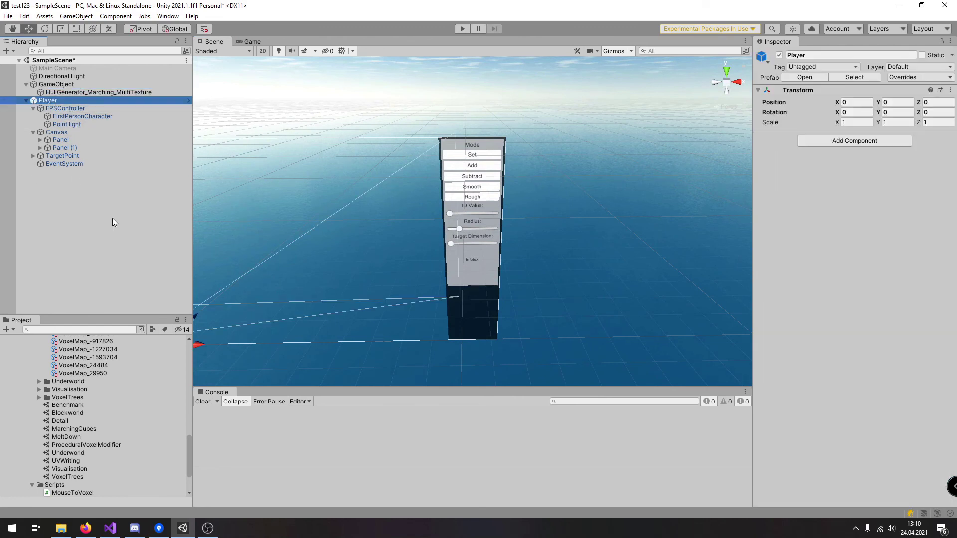
{"action": "left_click", "coordinate": [103, 216]}
{"action": "left_click", "coordinate": [43, 98]}
{"action": "left_click_drag", "start_coordinate": [315, 190], "coordinate": [411, 202], "text": "alt"}
{"action": "left_click_drag", "start_coordinate": [470, 181], "coordinate": [393, 214], "text": "alt"}
{"action": "left_click", "coordinate": [56, 84]}
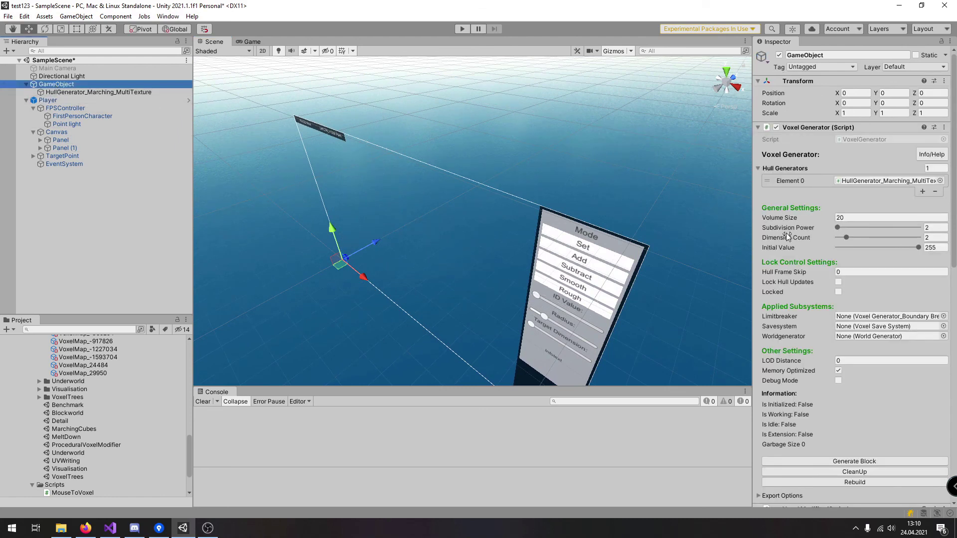
{"action": "scroll", "coordinate": [802, 237], "scroll_direction": "down", "scroll_amount": 5}
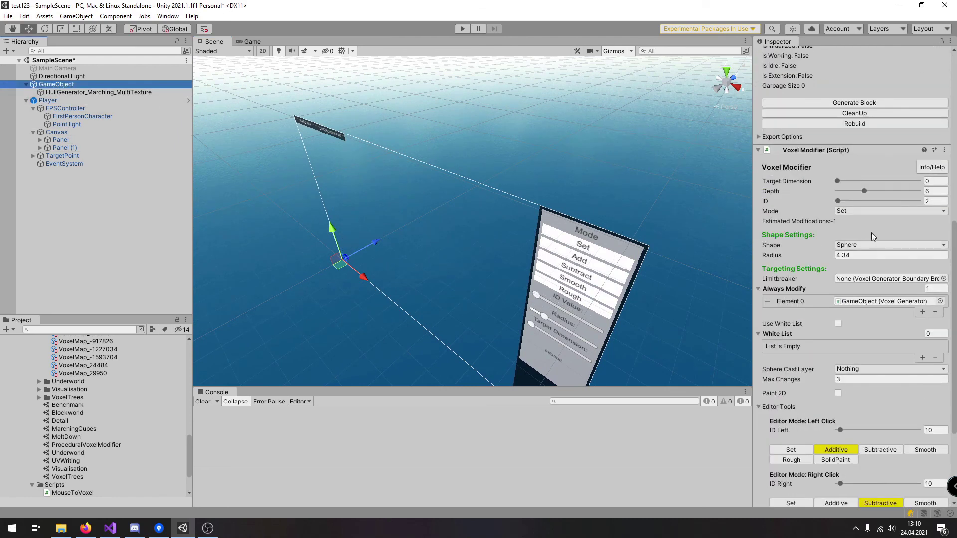